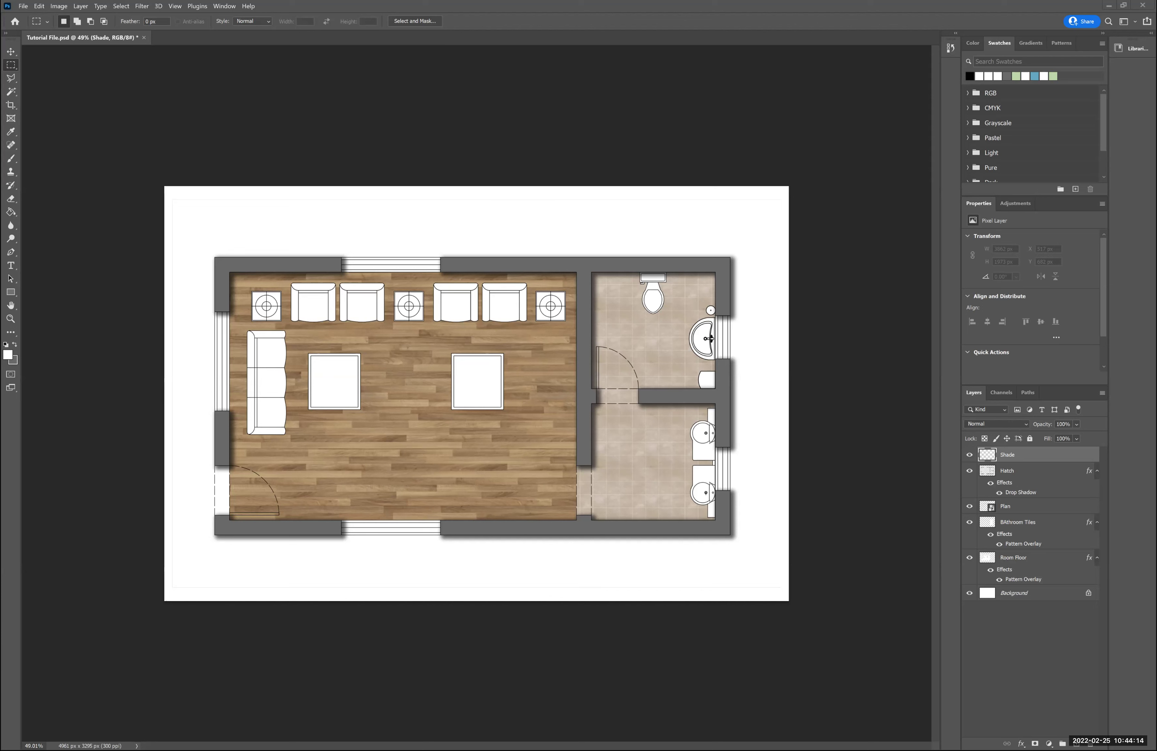
Delete the empty Shade layer and keep the Rectangular Marquee as the selection tool.
key("Delete")
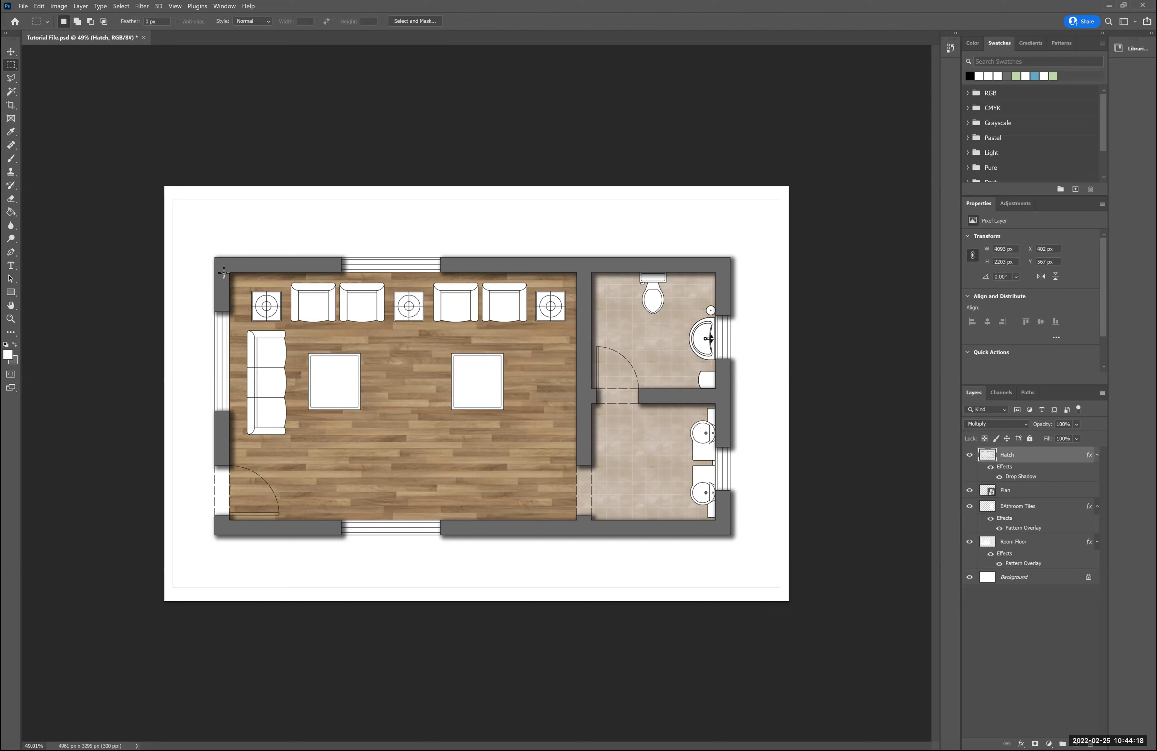
right_click(11, 67)
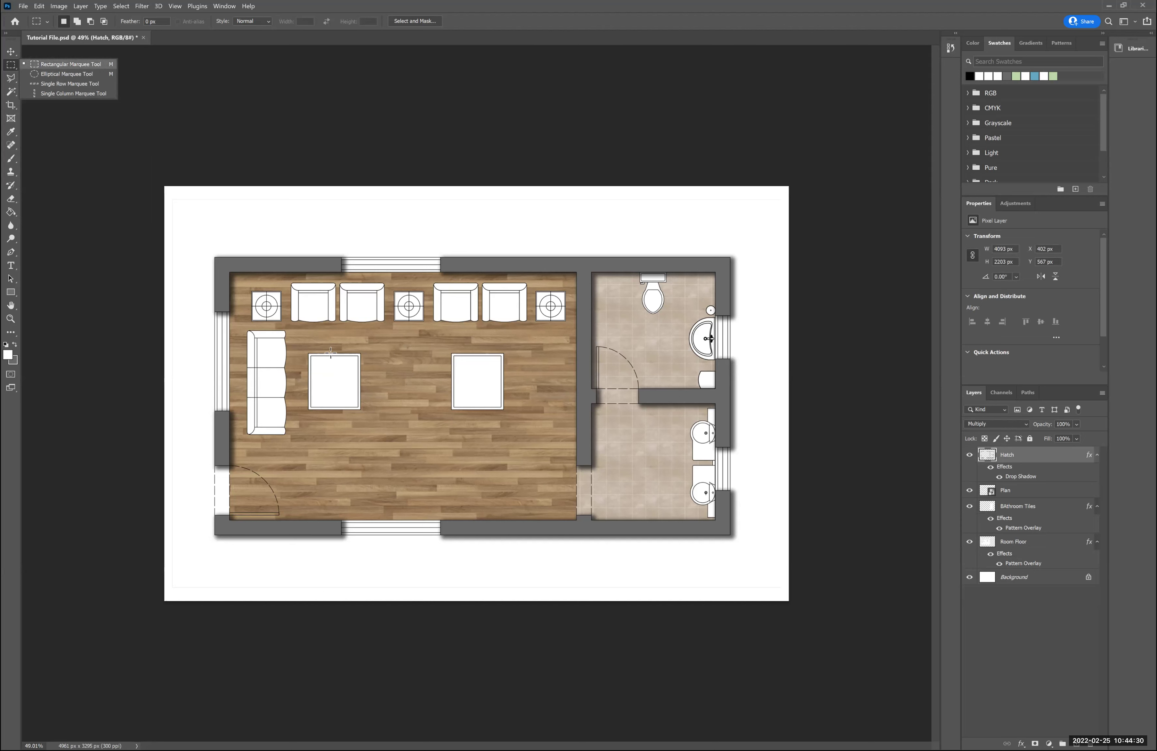
left_click(5, 88)
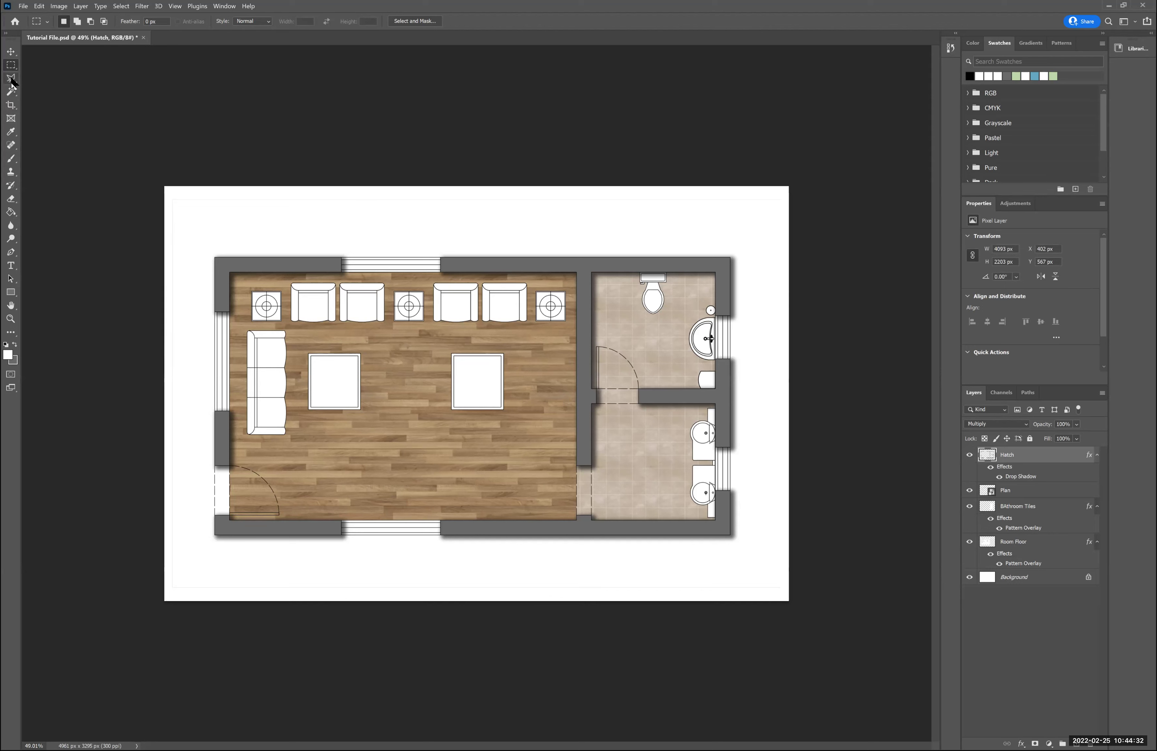
Try the Lasso and Polygonal Lasso tools, then return to the Rectangular Marquee.
left_click(10, 78)
right_click(11, 79)
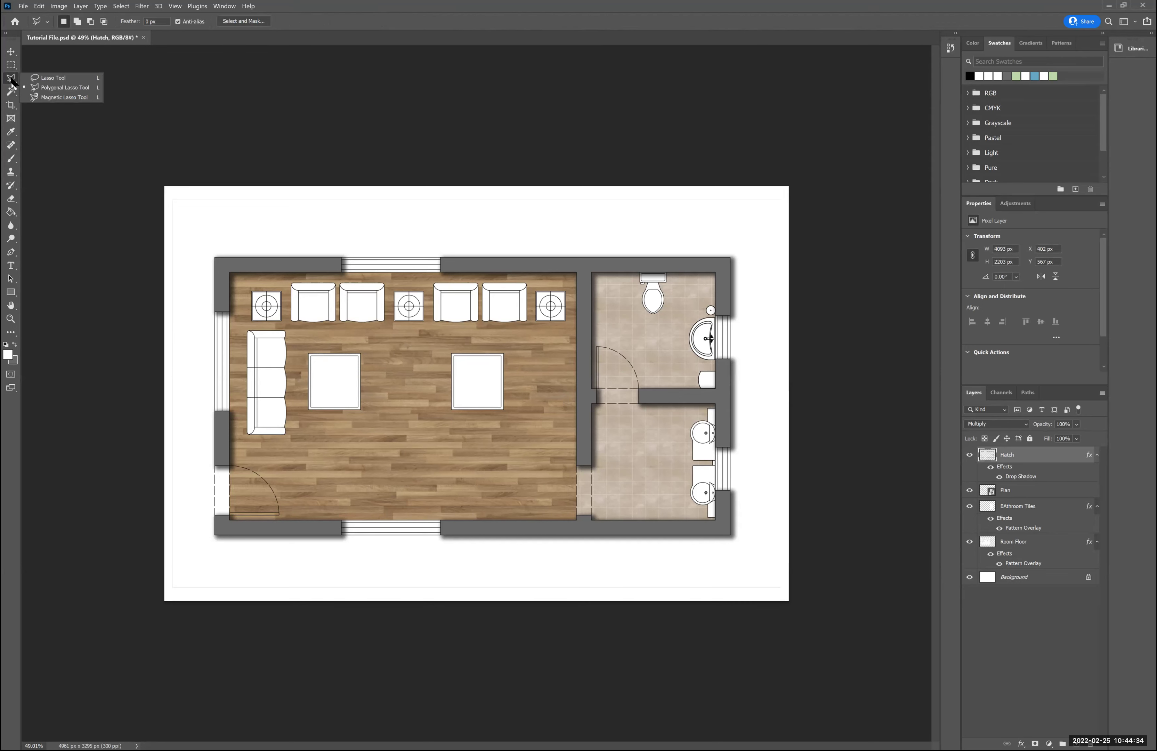
left_click(40, 87)
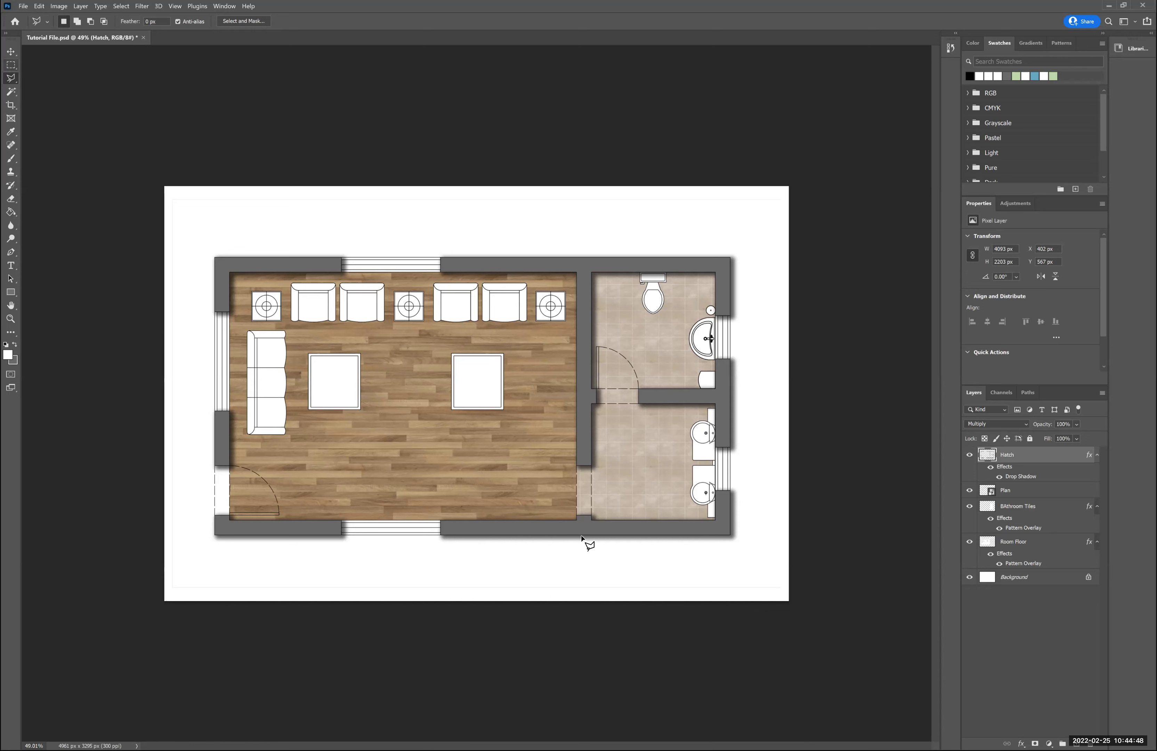
left_click(11, 65)
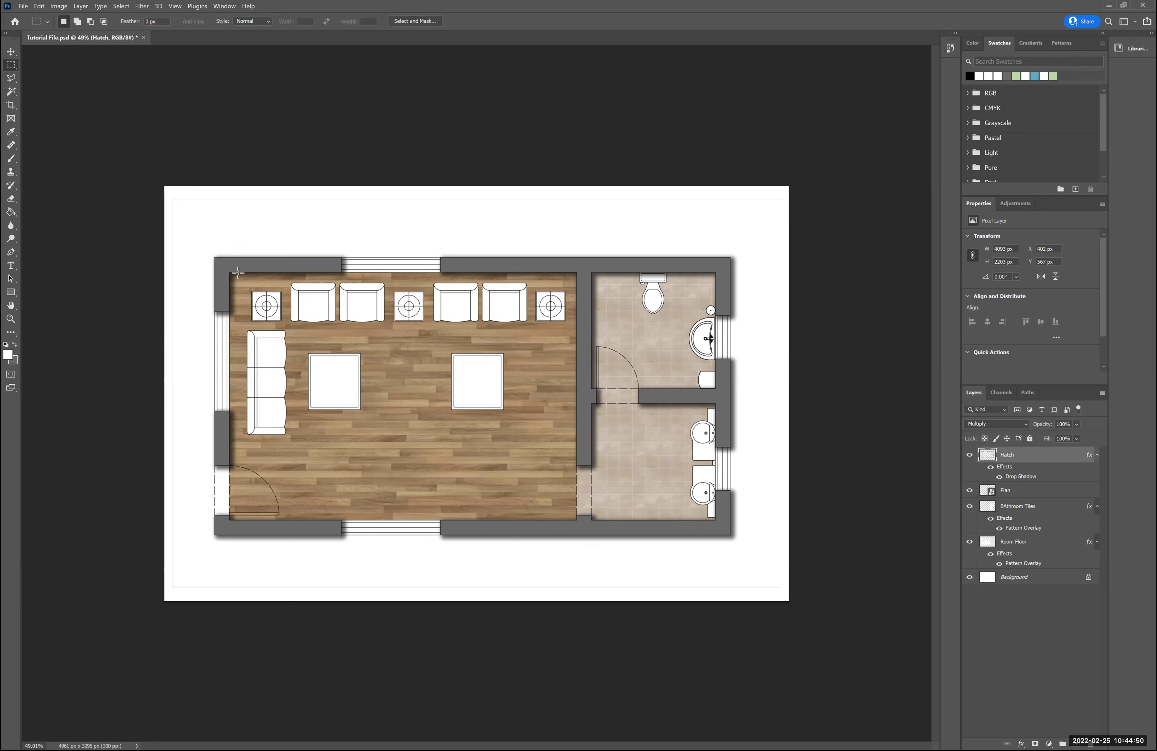
Zoom in and marquee the living room's wood floor as a 2756 × 1971 px rectangle.
key("ctrl+plus")
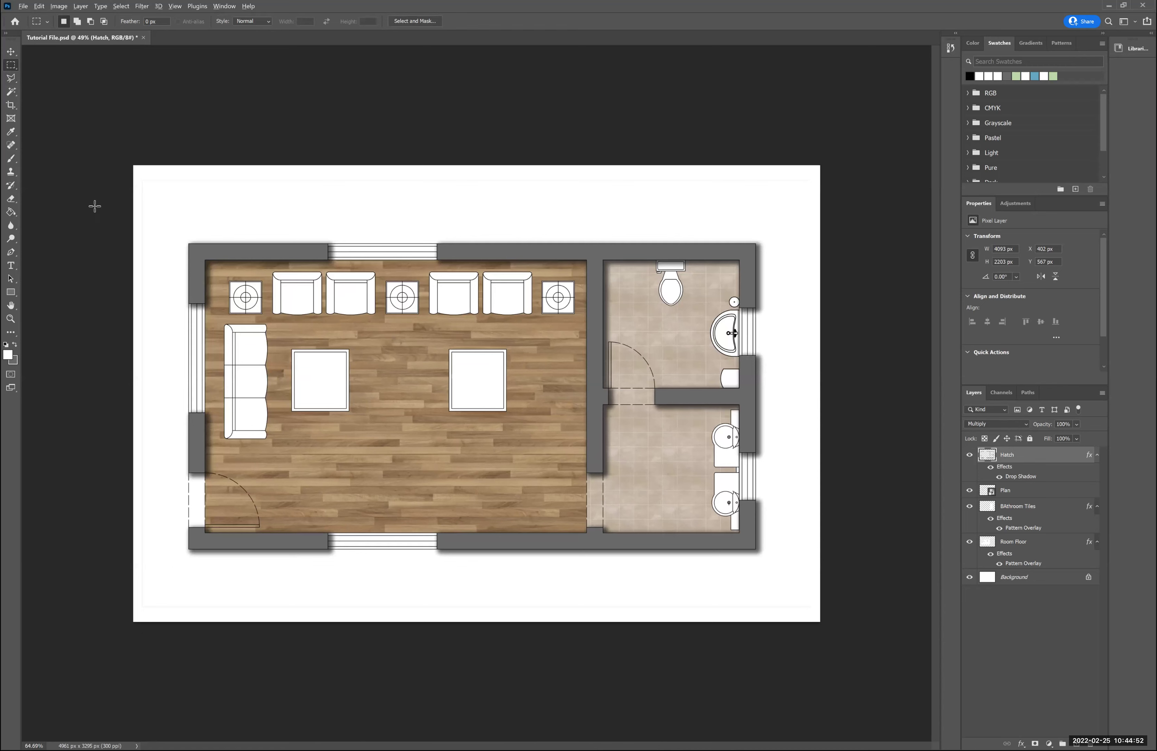
key("ctrl+plus")
scroll(231, 269, "up", 5)
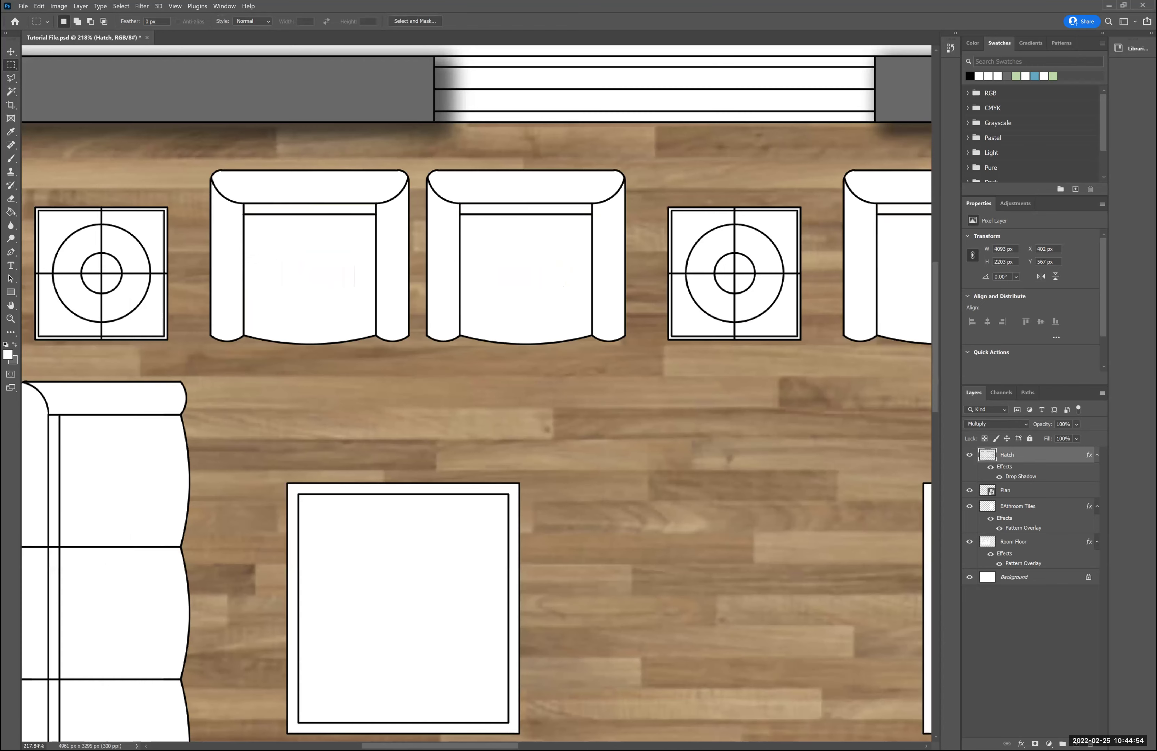
scroll(231, 269, "down", 1)
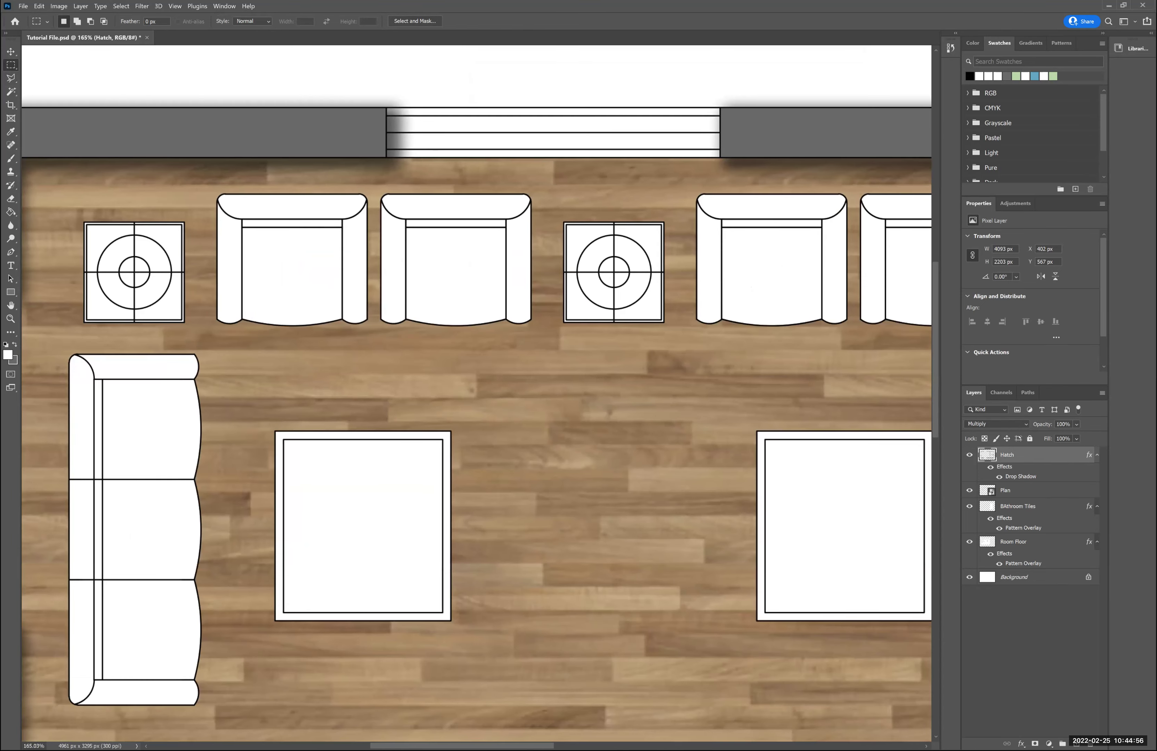
scroll(419, 156, "left", 5)
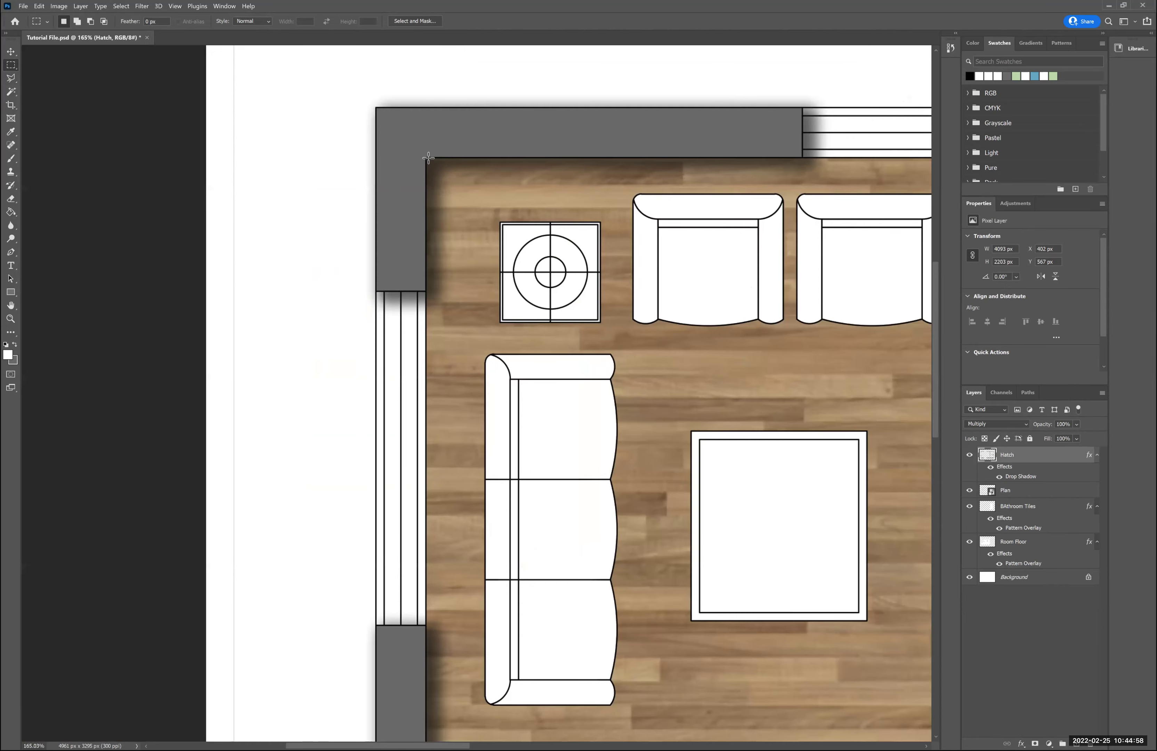
scroll(425, 158, "up", 3)
scroll(425, 159, "up", 3)
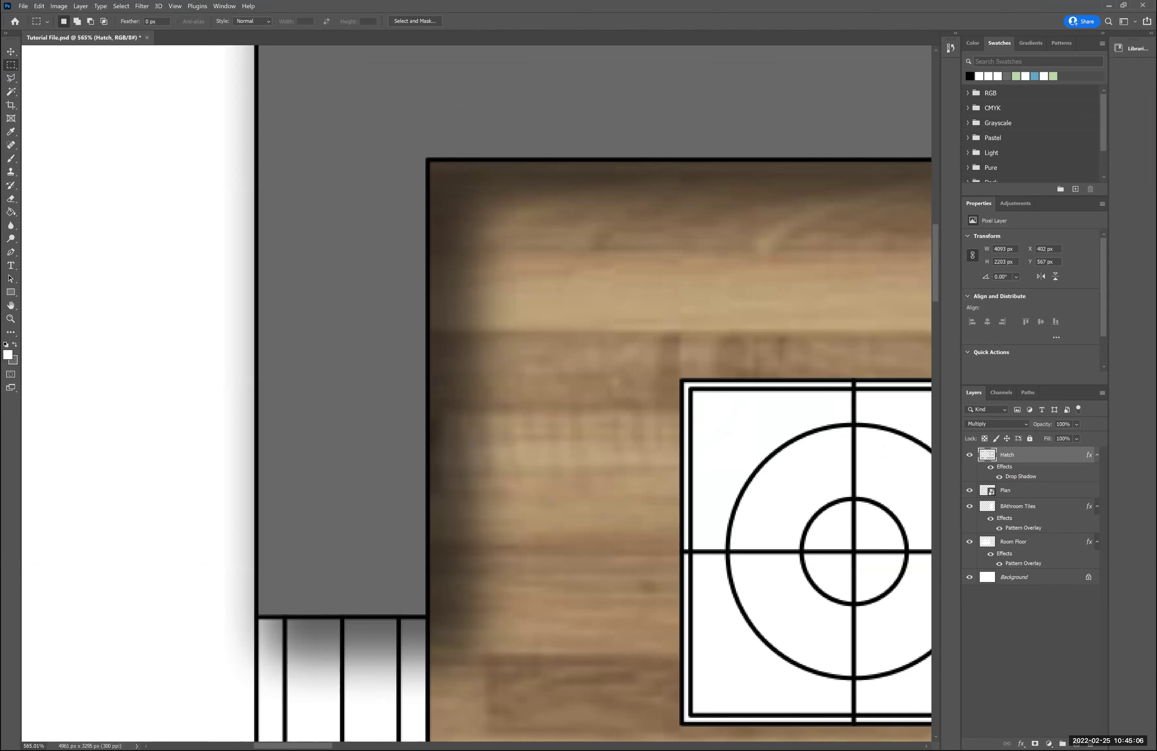
left_click_drag(427, 159, 955, 740)
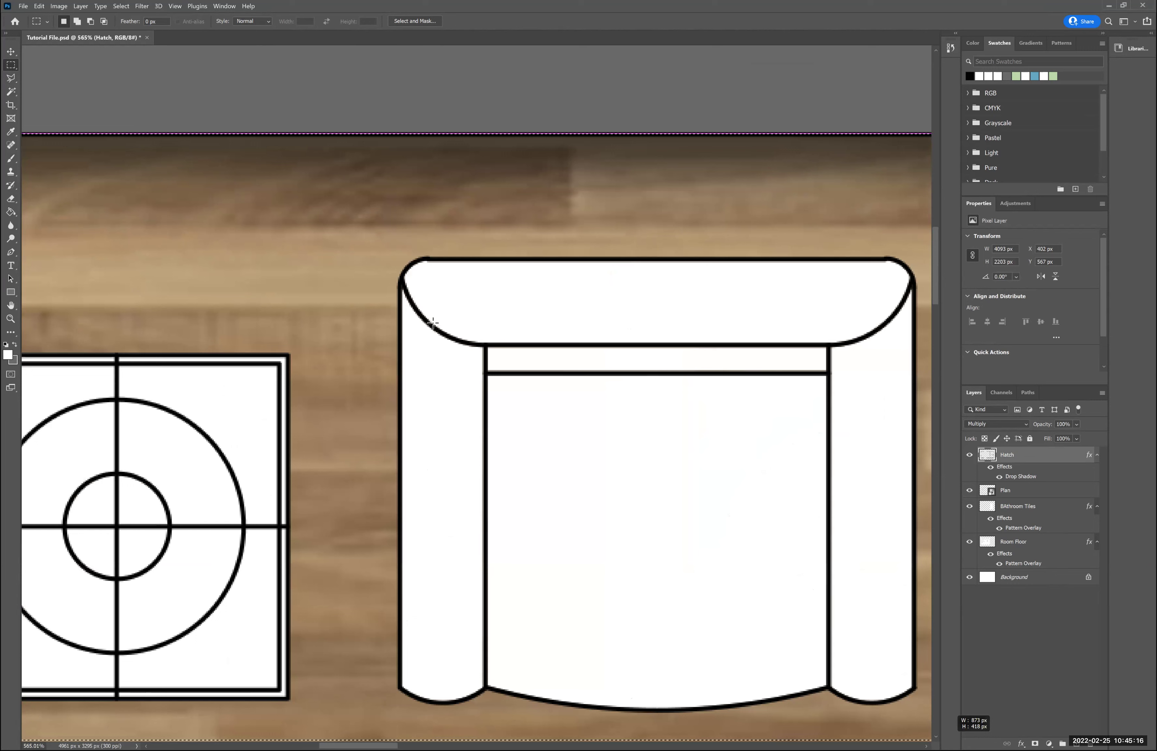
left_click_drag(433, 319, 434, 320)
Move the view back down and pick the Lasso tool for the bathroom floor.
scroll(381, 391, "down", 2, "alt")
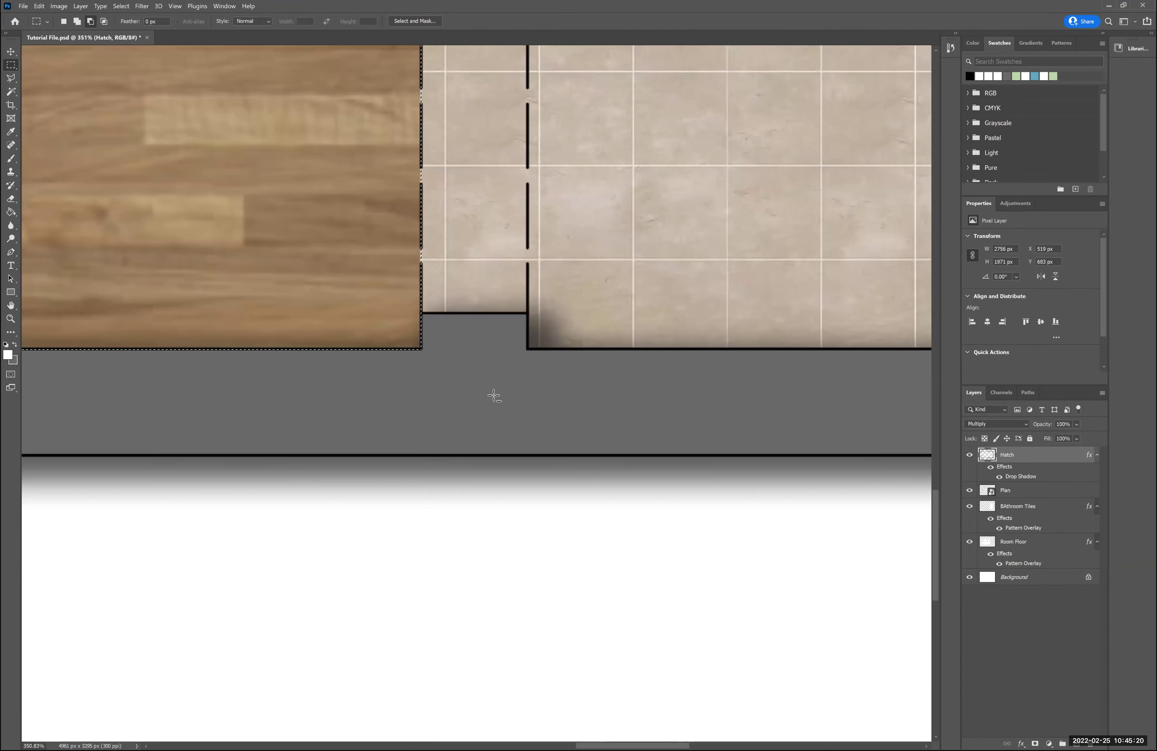
scroll(555, 383, "down", 2, "alt")
scroll(560, 348, "down", 2, "alt")
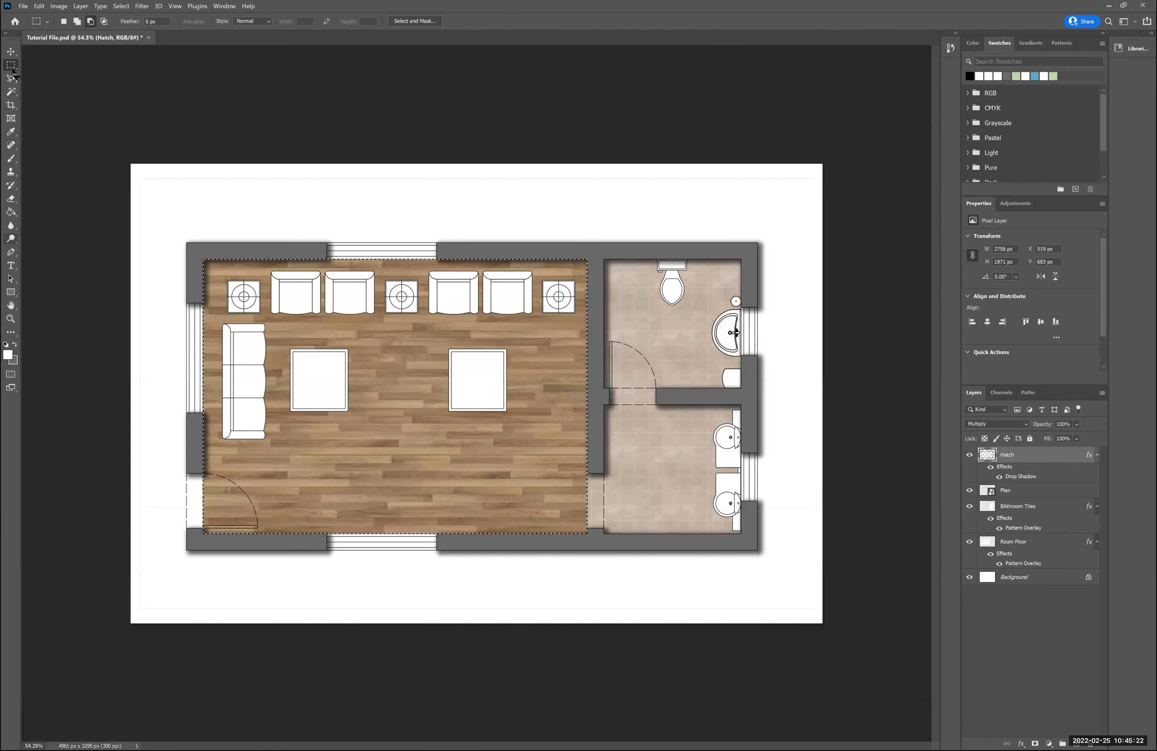
left_click(11, 80)
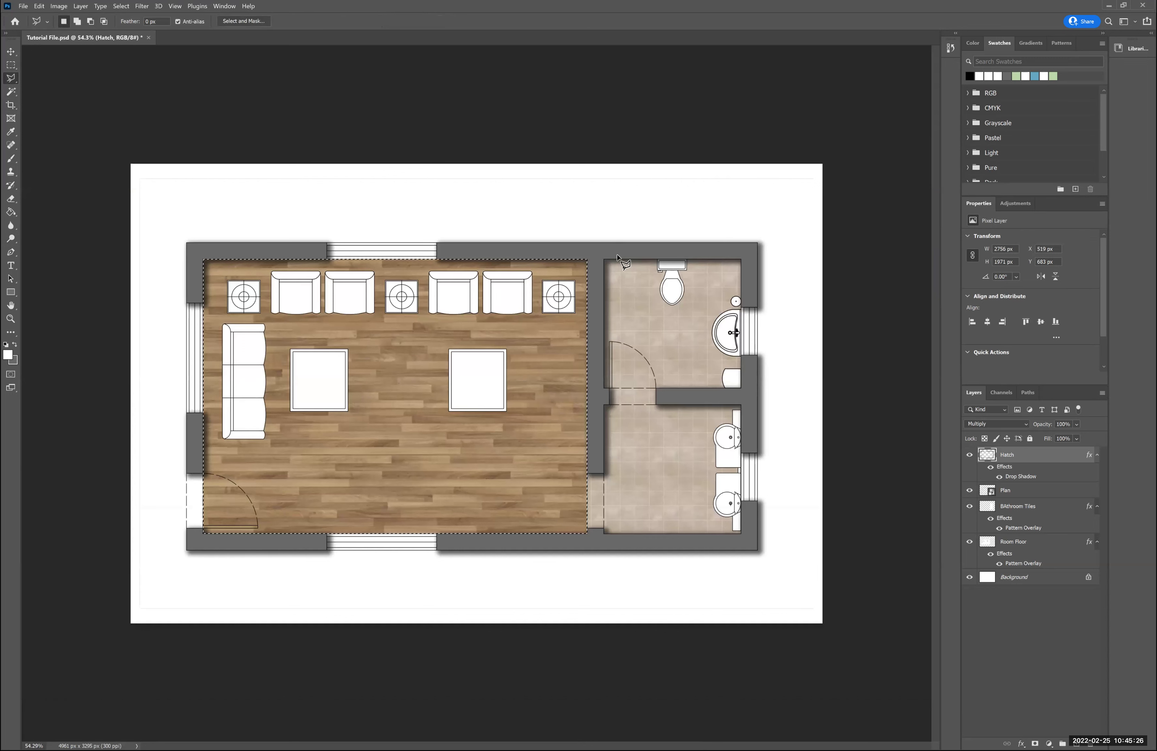
Holding Shift, add outline points at the bathroom tile floor's top-left and top-right corners.
key("shift")
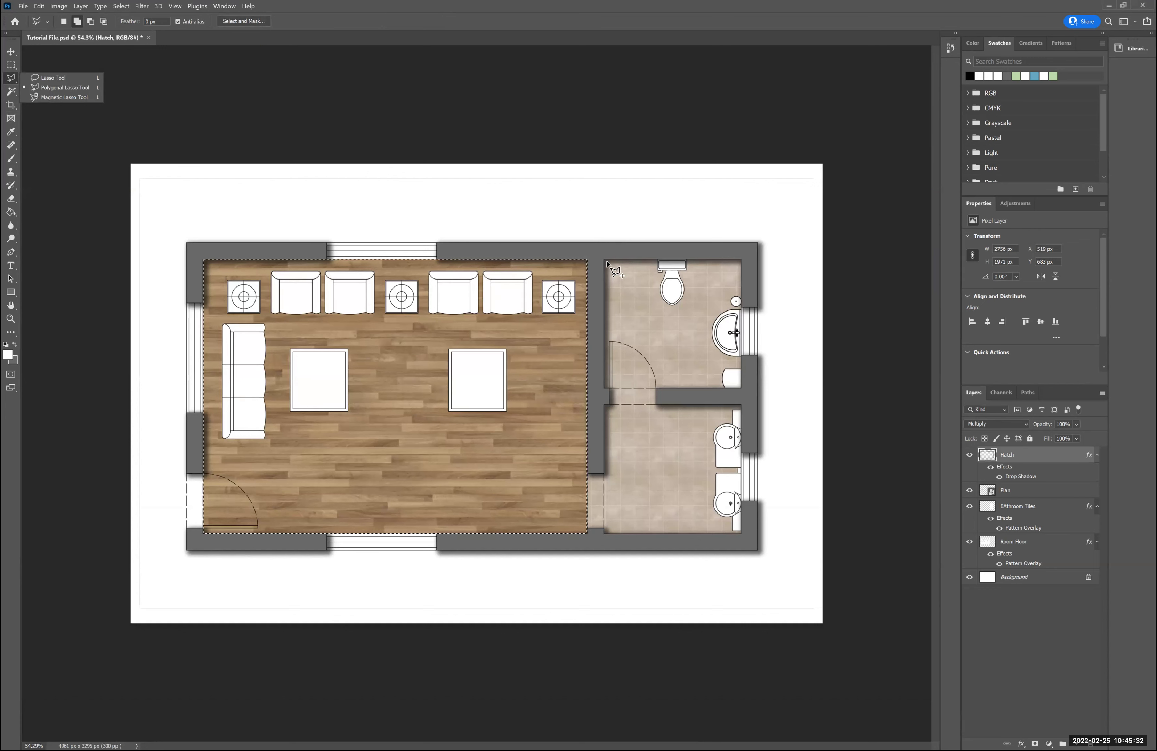
scroll(701, 255, "up", 2)
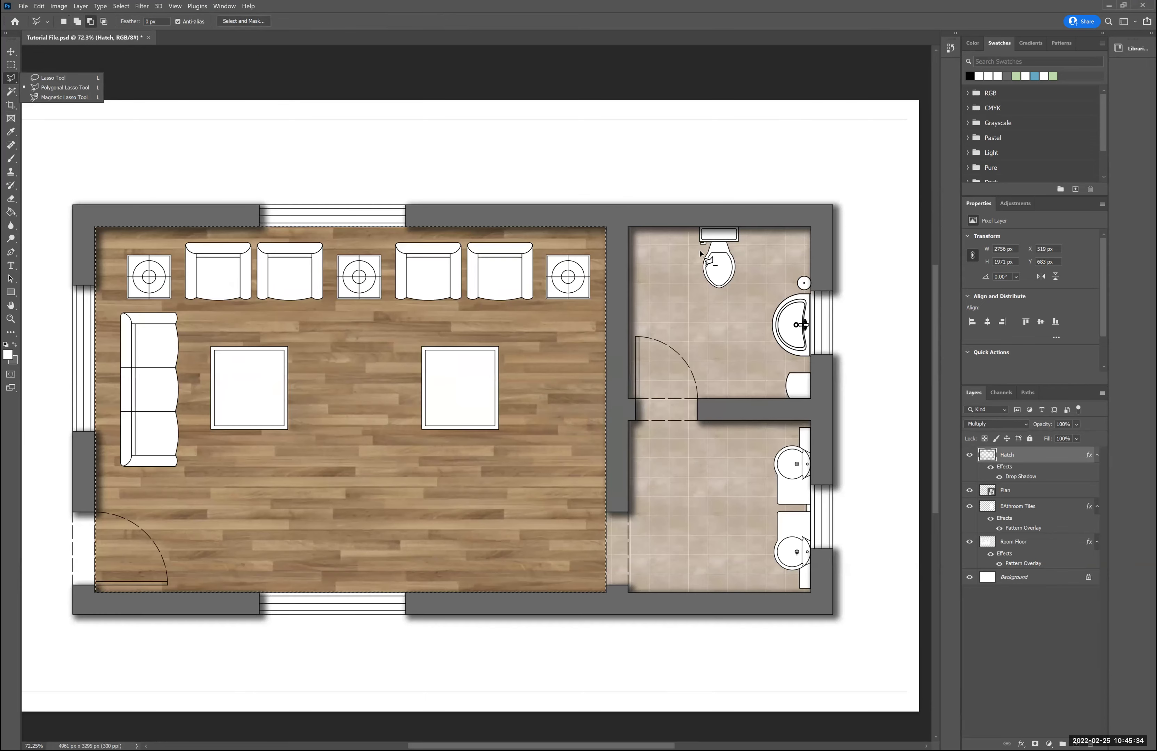
scroll(700, 253, "up", 3)
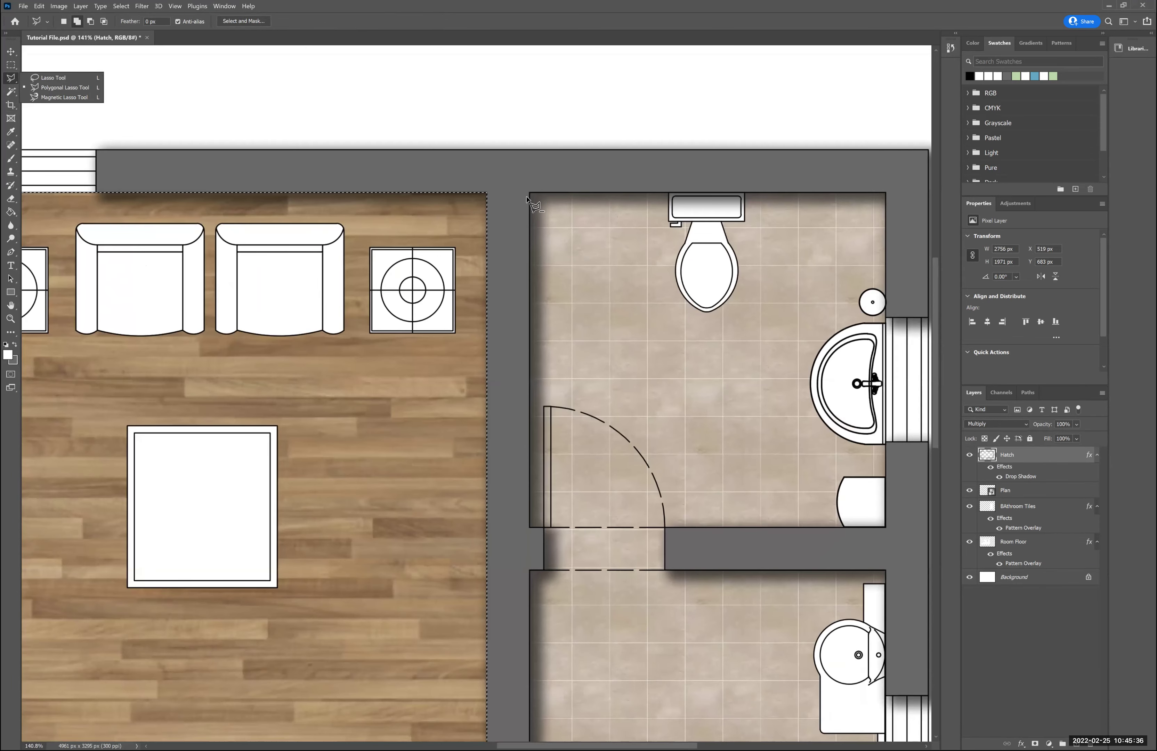
scroll(527, 198, "up", 3)
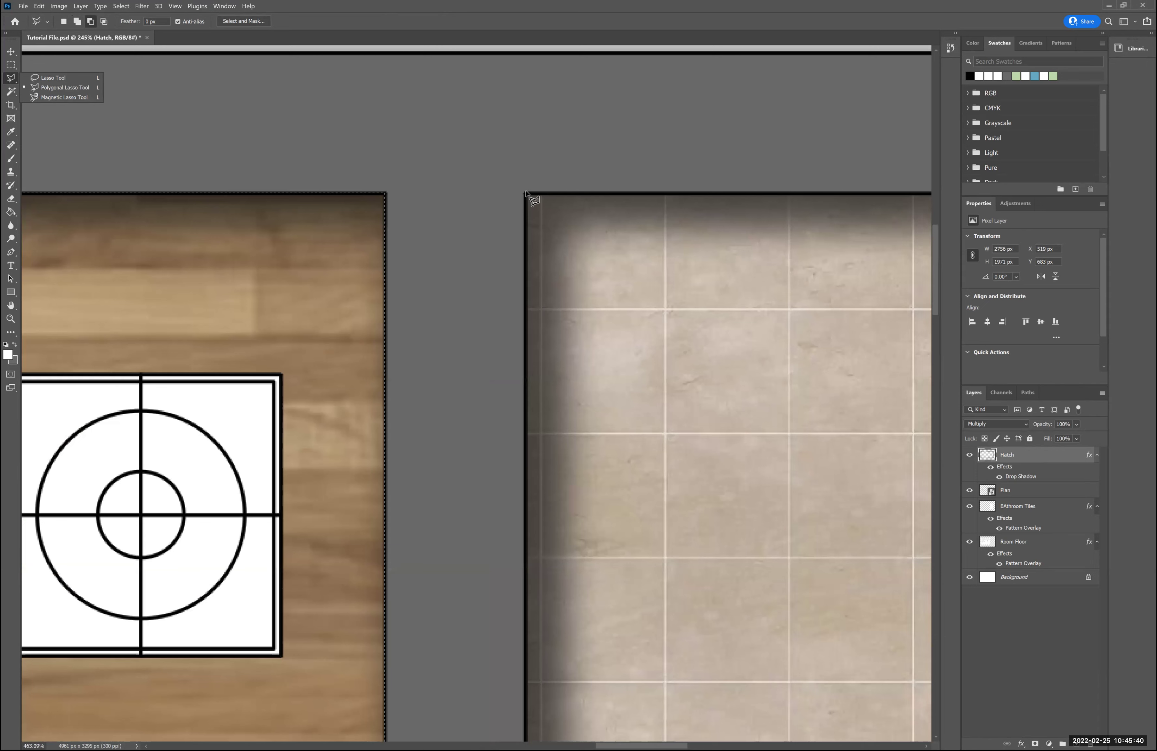
scroll(525, 194, "up", 3)
left_click(525, 194)
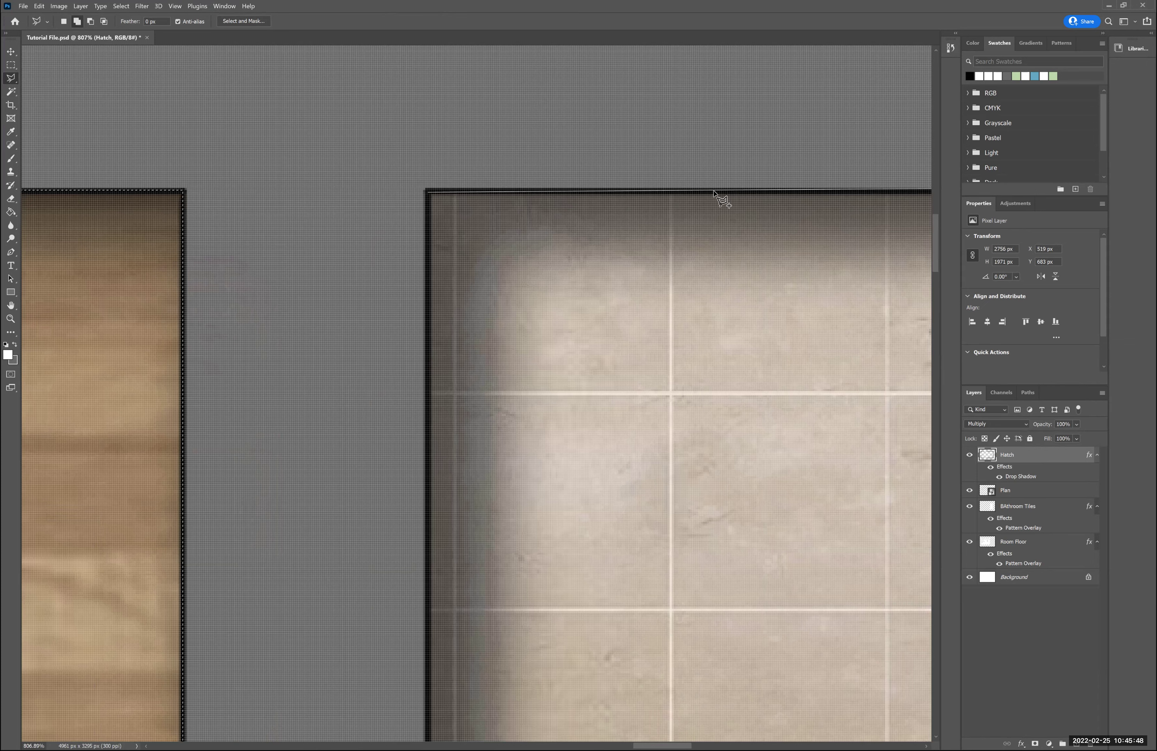
scroll(714, 191, "right", 5)
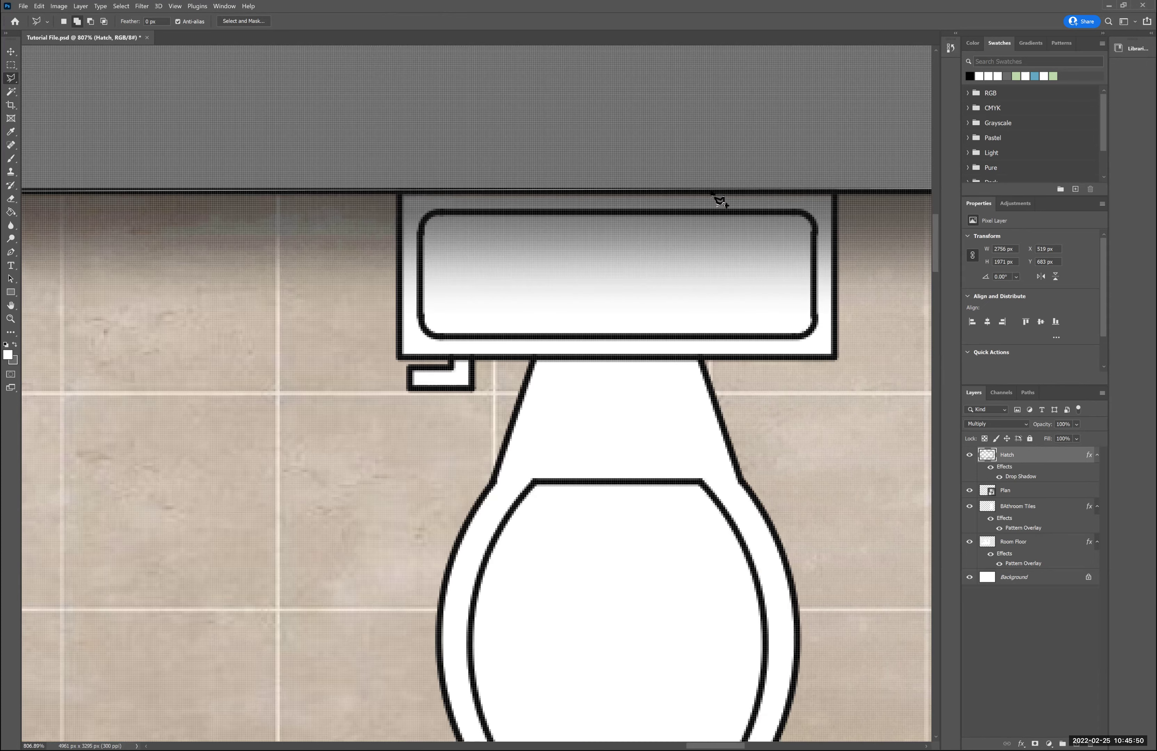
scroll(720, 200, "right", 5)
left_click(713, 192)
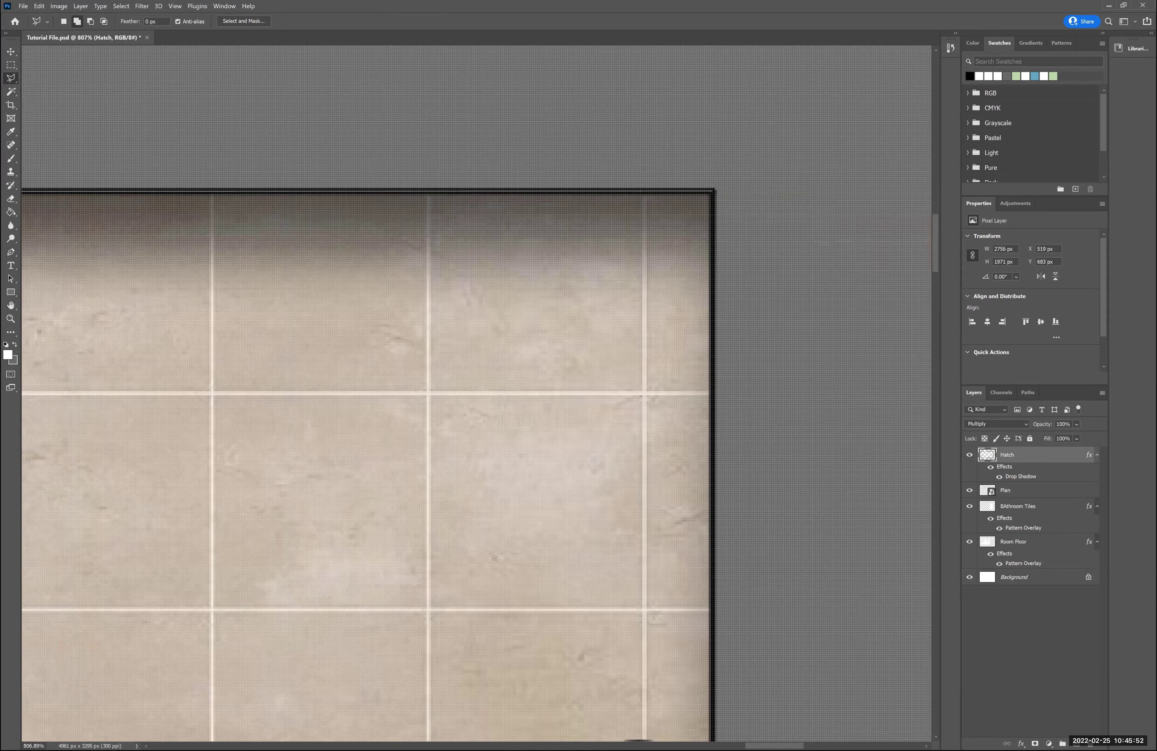
Scroll back across the plan and return to the Rectangular Marquee.
scroll(689, 599, "down", 2)
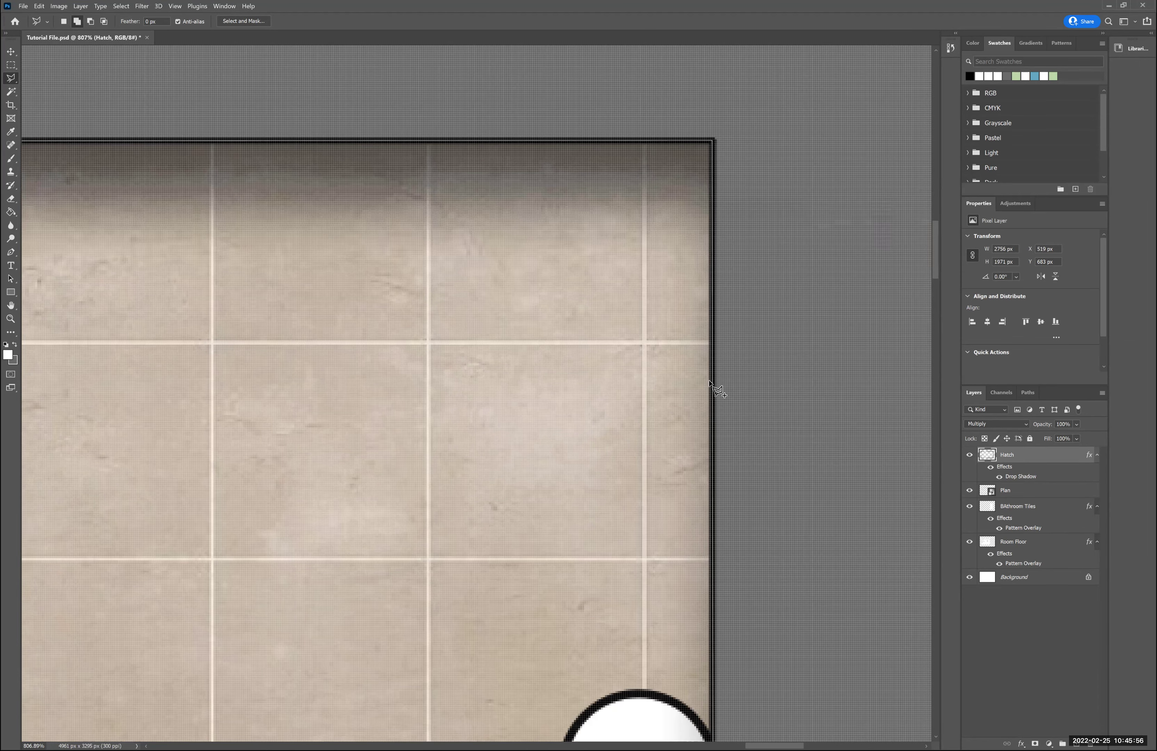
scroll(711, 385, "down", 10)
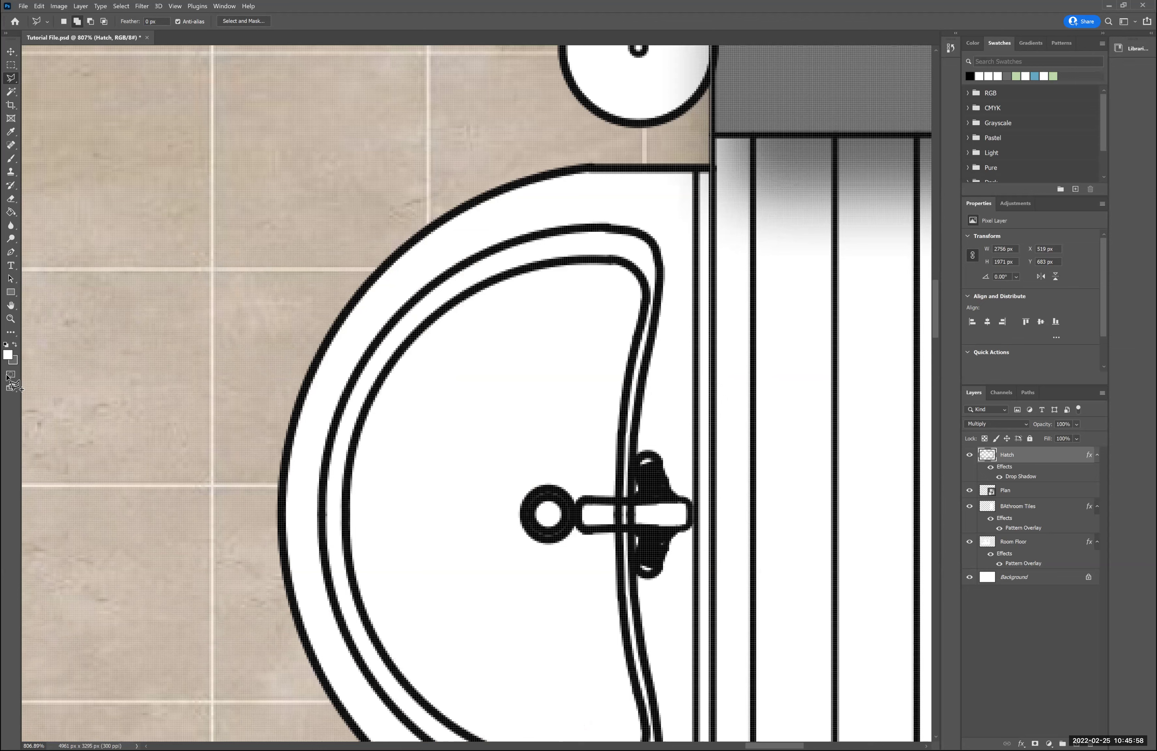
scroll(2, 392, "down", 10)
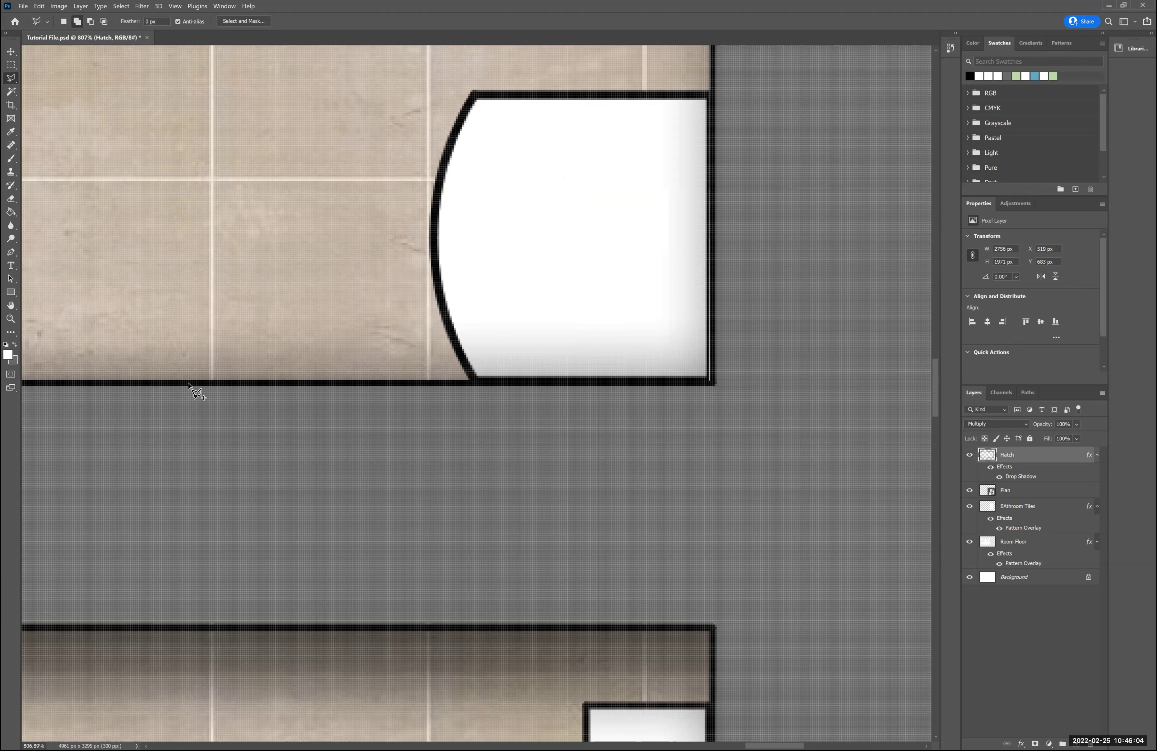
scroll(188, 385, "left", 10)
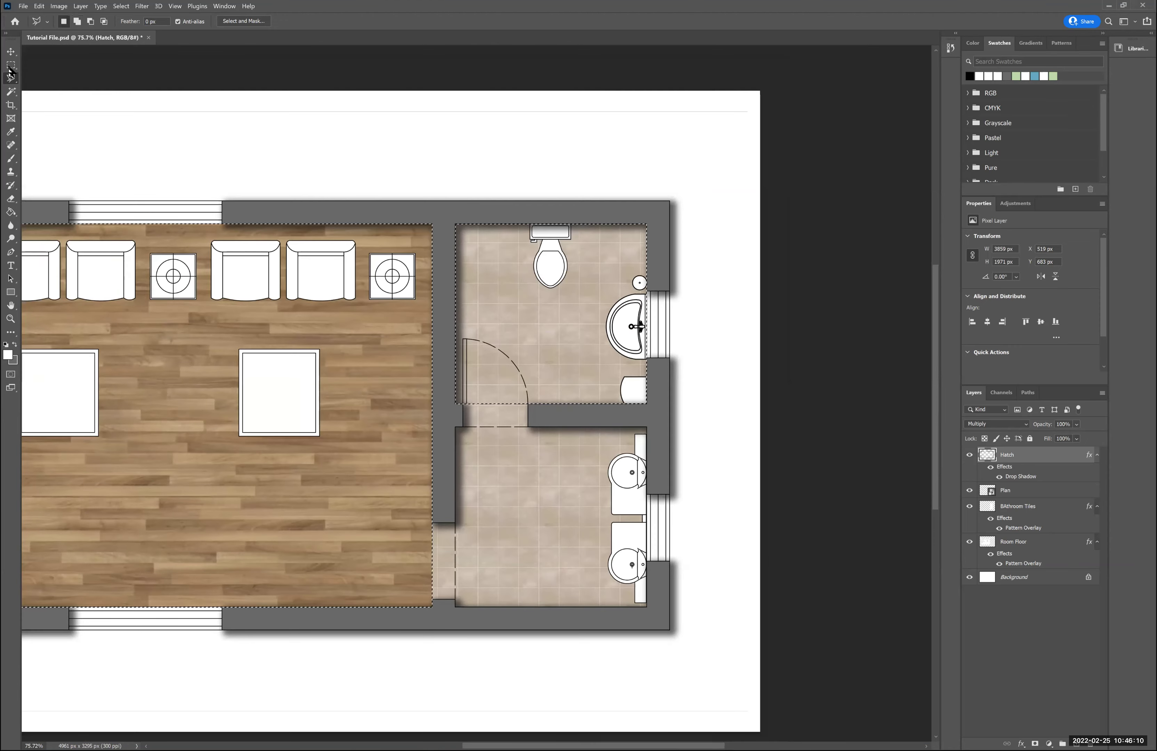
left_click(10, 66)
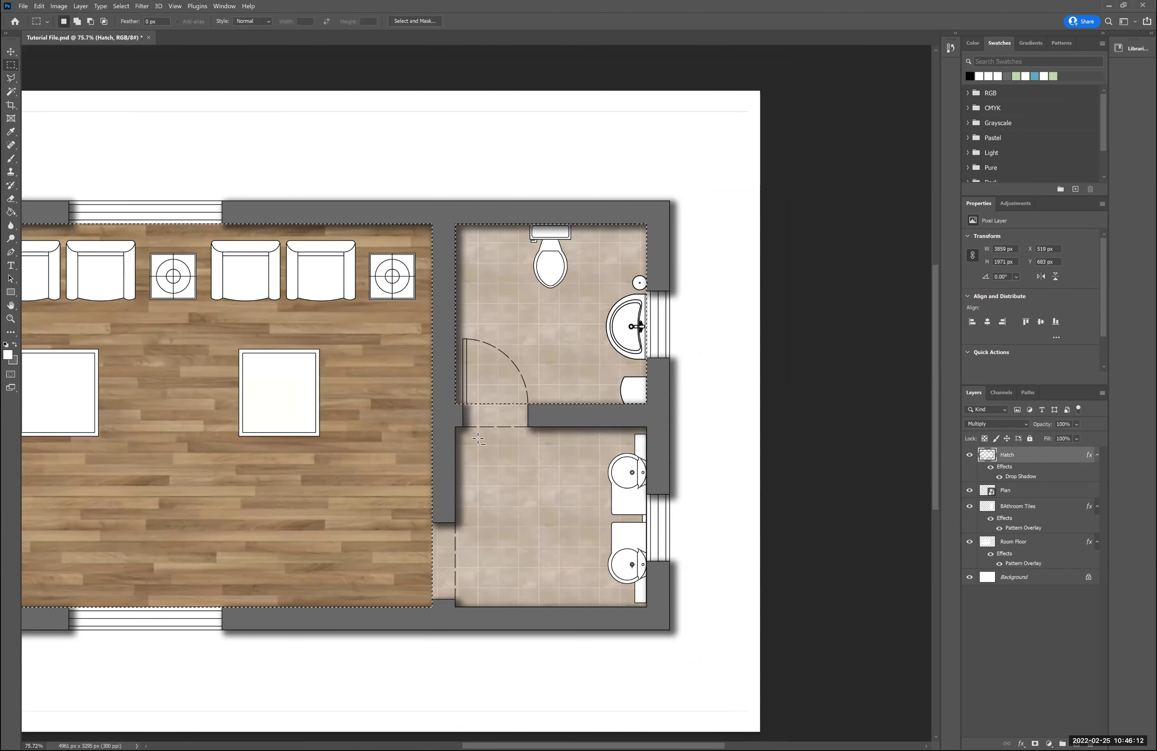
Drag one 3859 × 1971 px marquee over the wood and tiled floors, then fit the plan on screen.
scroll(436, 427, "up", 10)
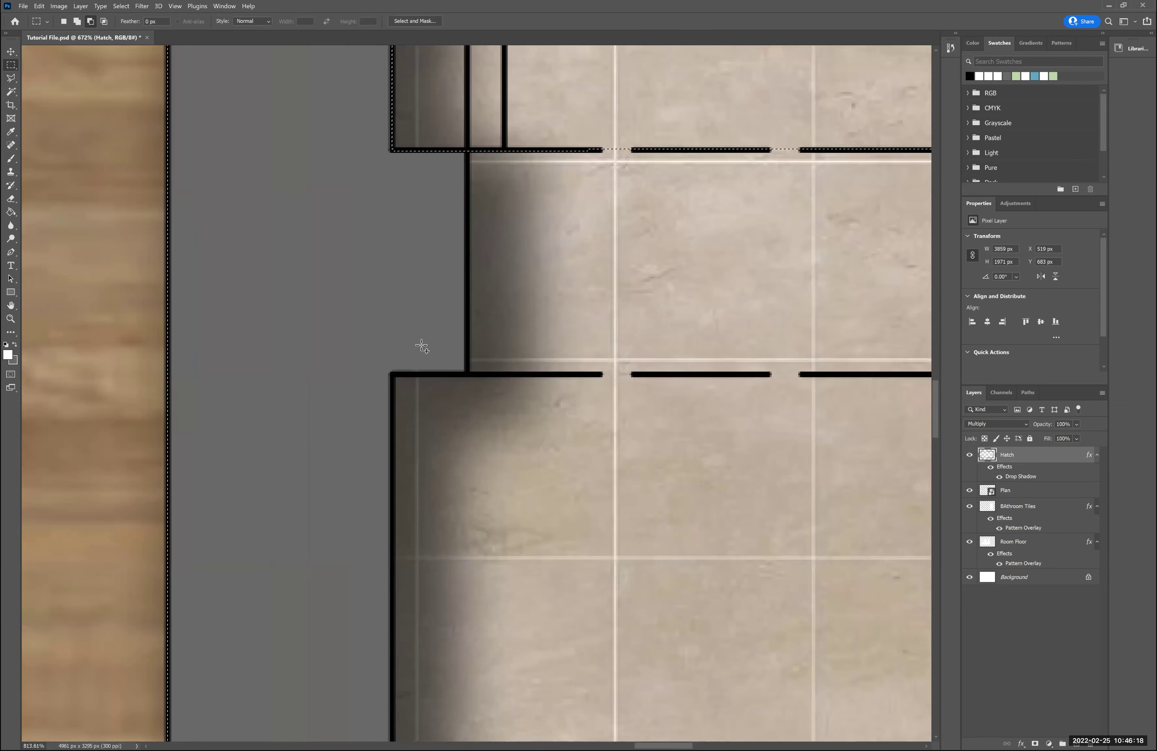
scroll(395, 374, "up", 1)
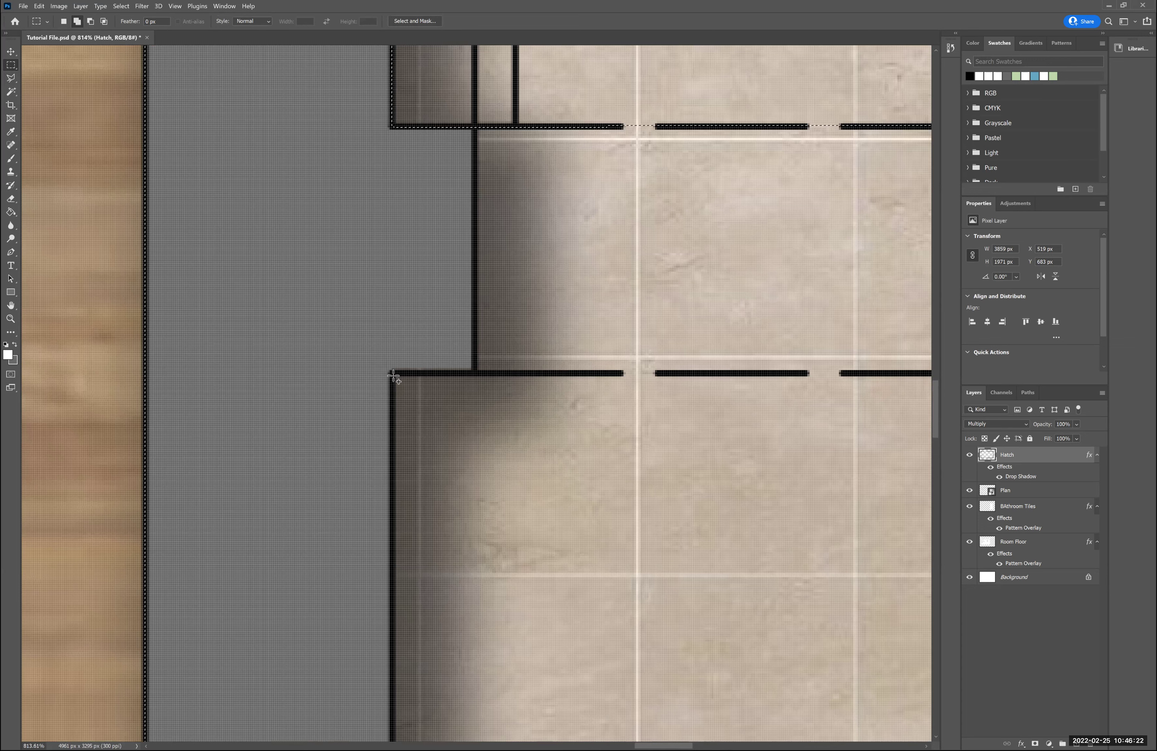
left_click_drag(405, 385, 392, 371)
left_click_drag(406, 384, 999, 750)
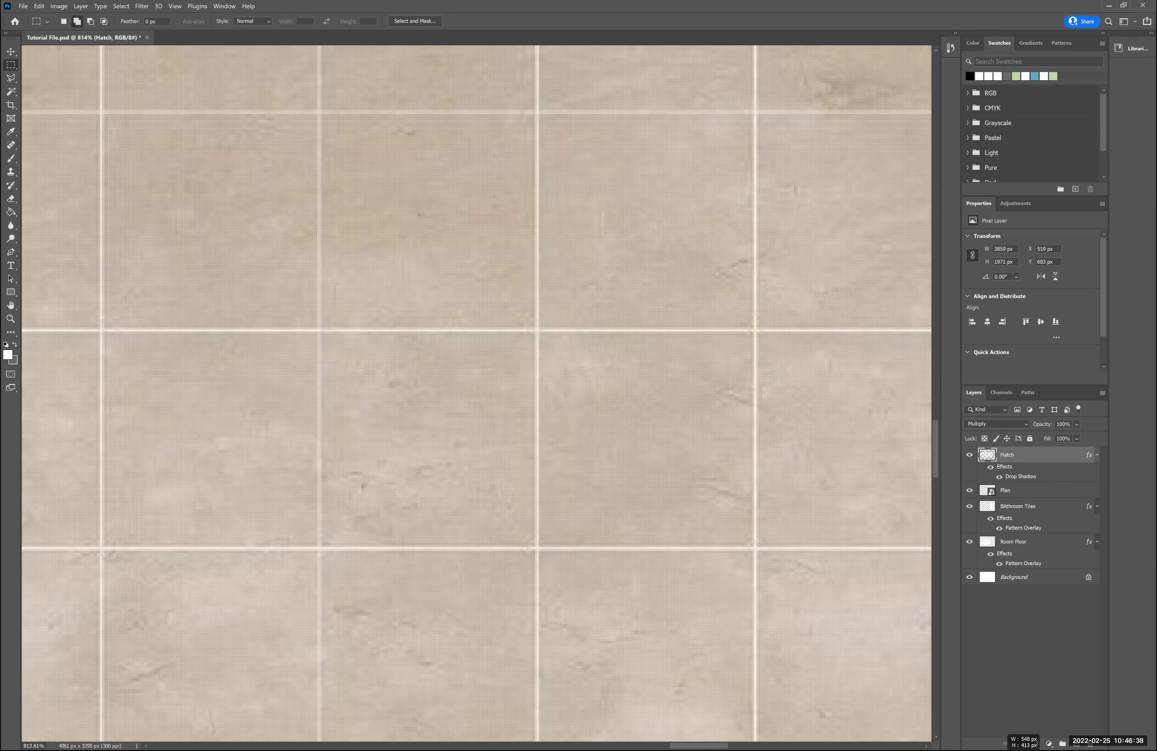
left_click_drag(1004, 748, 1045, 748)
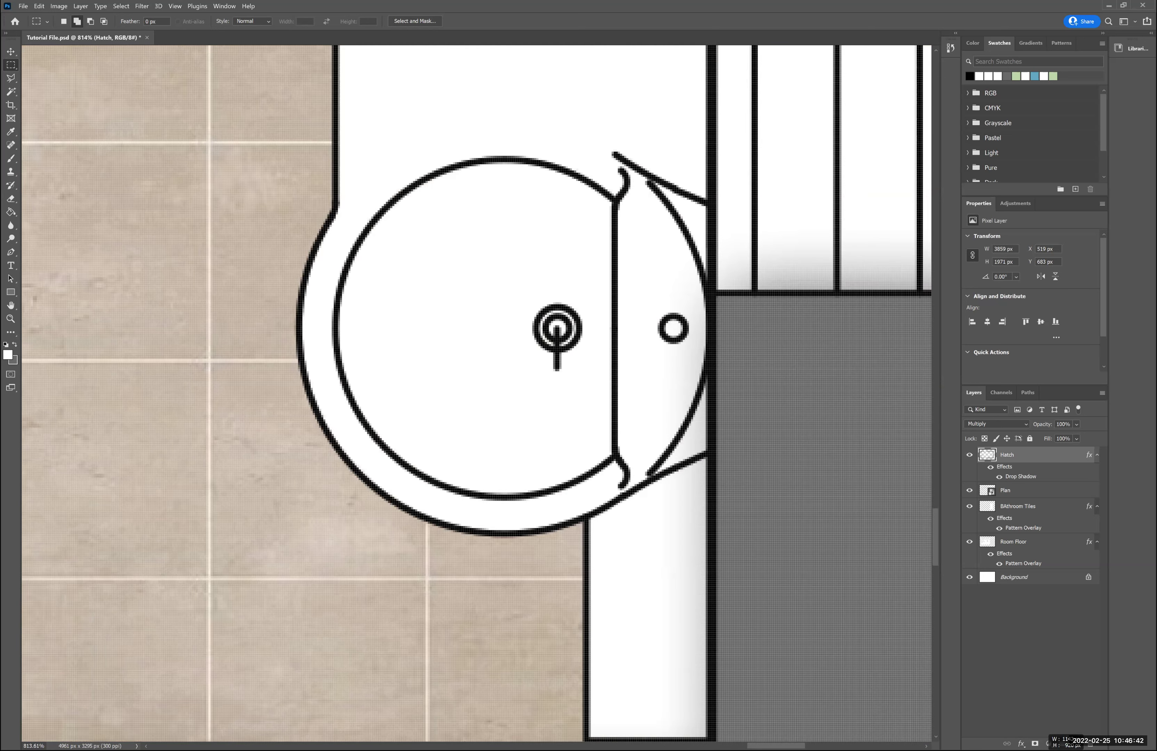
left_click_drag(1046, 748, 534, 622)
key("ctrl+0")
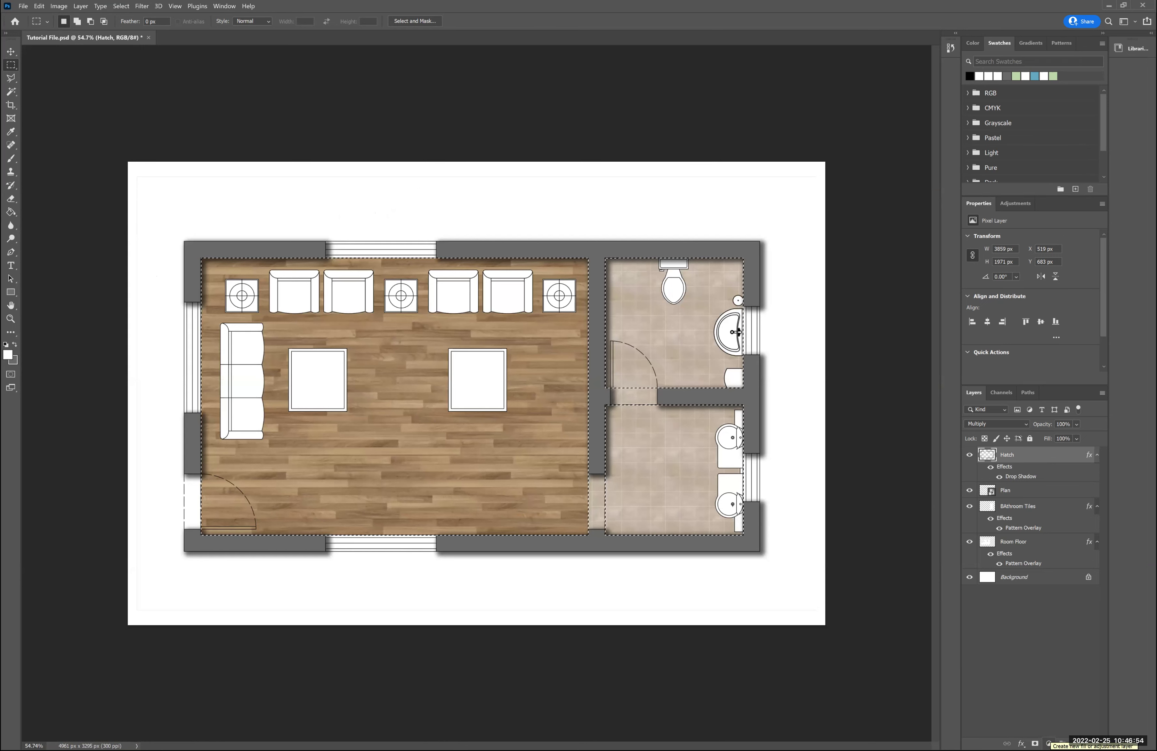
Add a Levels 1 adjustment to the floor selection with output white 201 and midtones 0.91.
left_click(1049, 743)
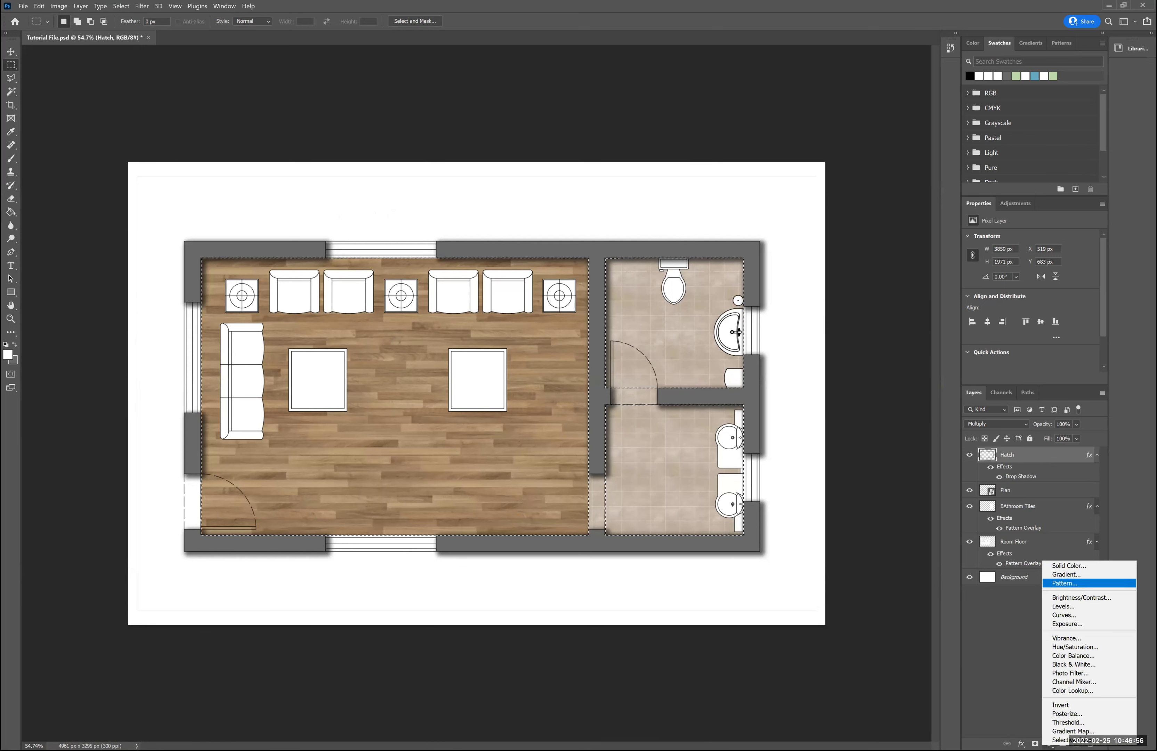
key("Down")
key("Down")
key("Return")
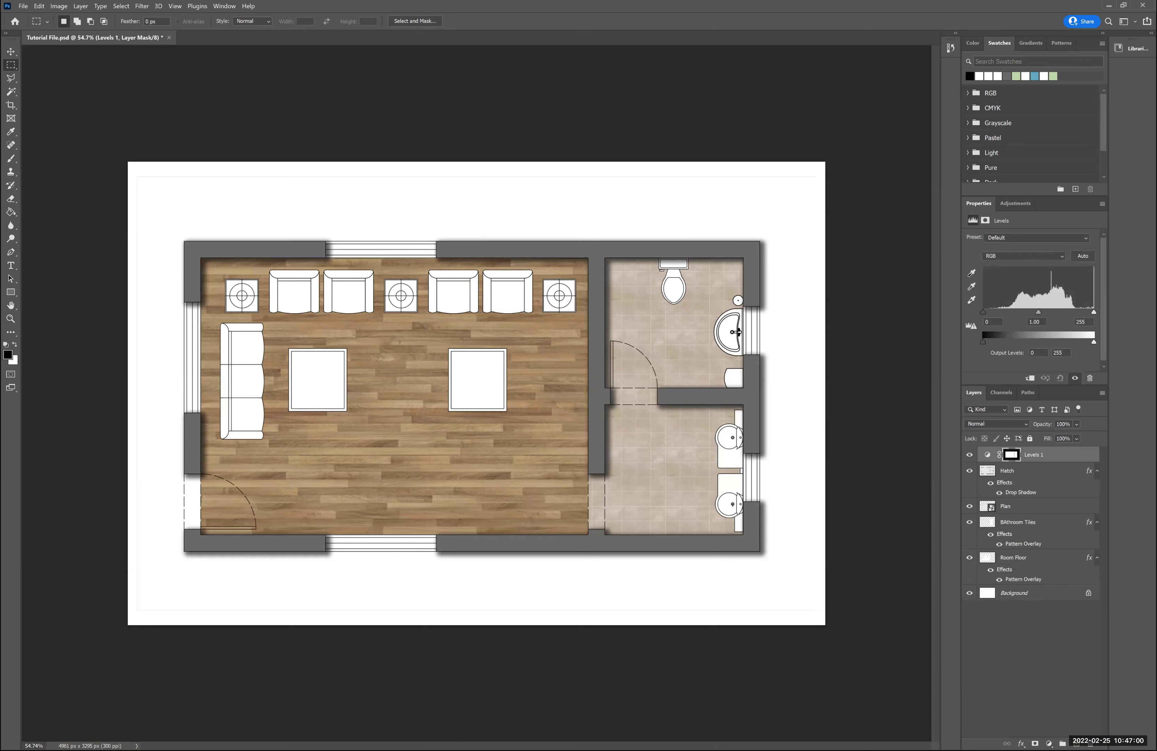
left_click_drag(1094, 342, 1046, 341)
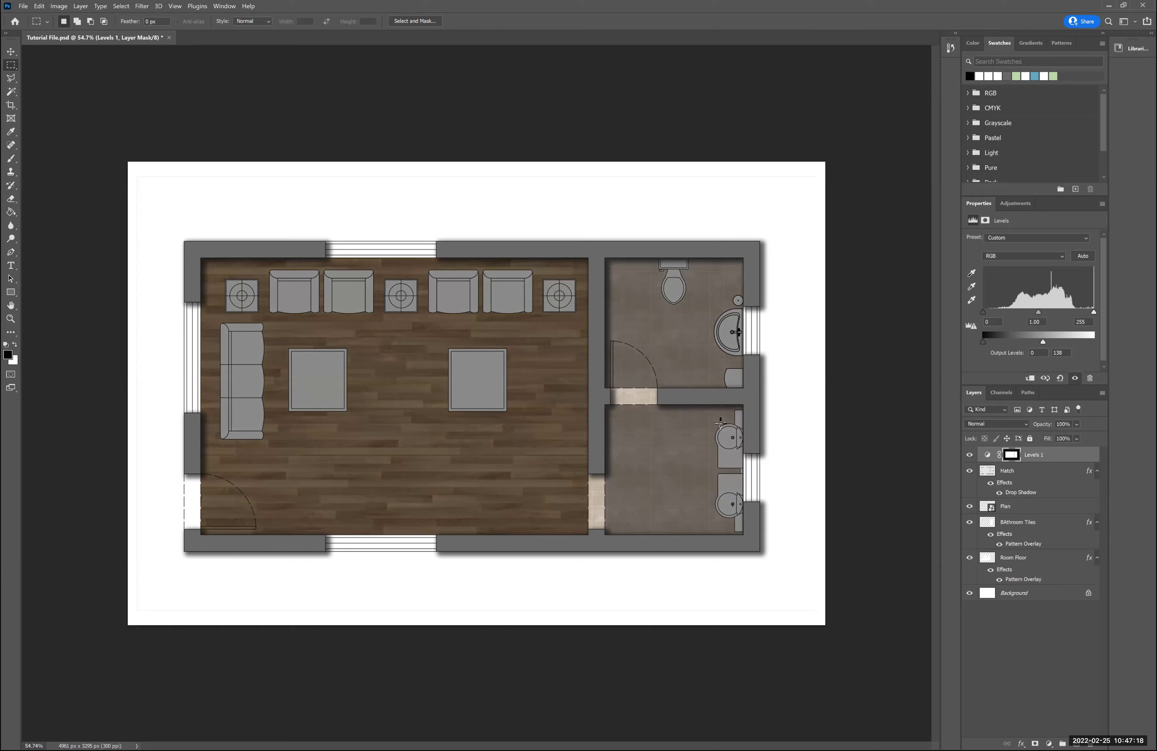
left_click_drag(1043, 342, 1040, 312)
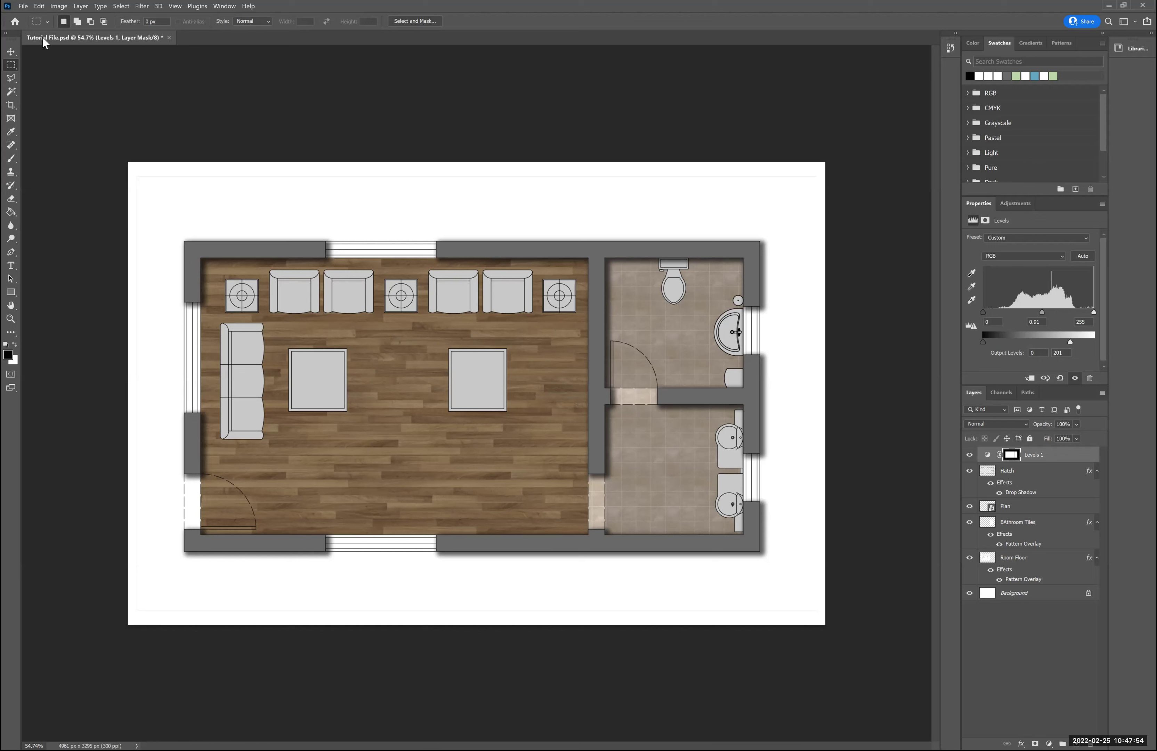
With the Polygonal Lasso, start the beam at the top window's left corner and trace its floor edge.
left_click(11, 79)
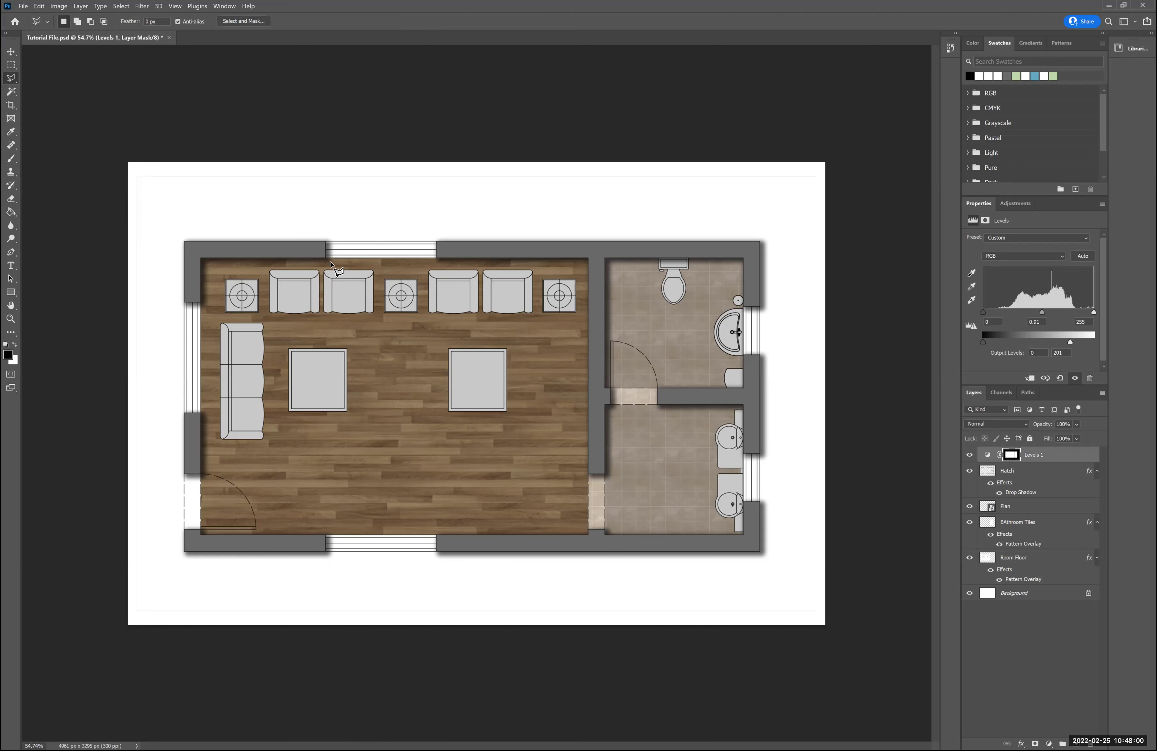
scroll(326, 260, "up", 8)
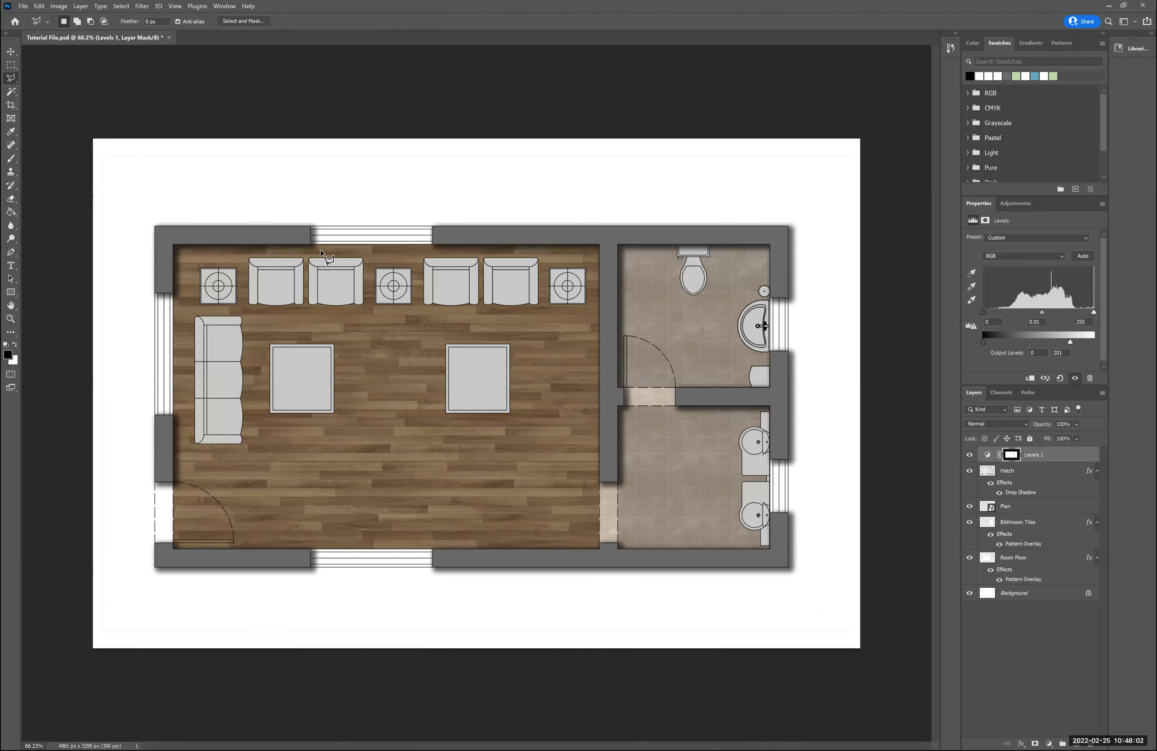
scroll(312, 225, "up", 2)
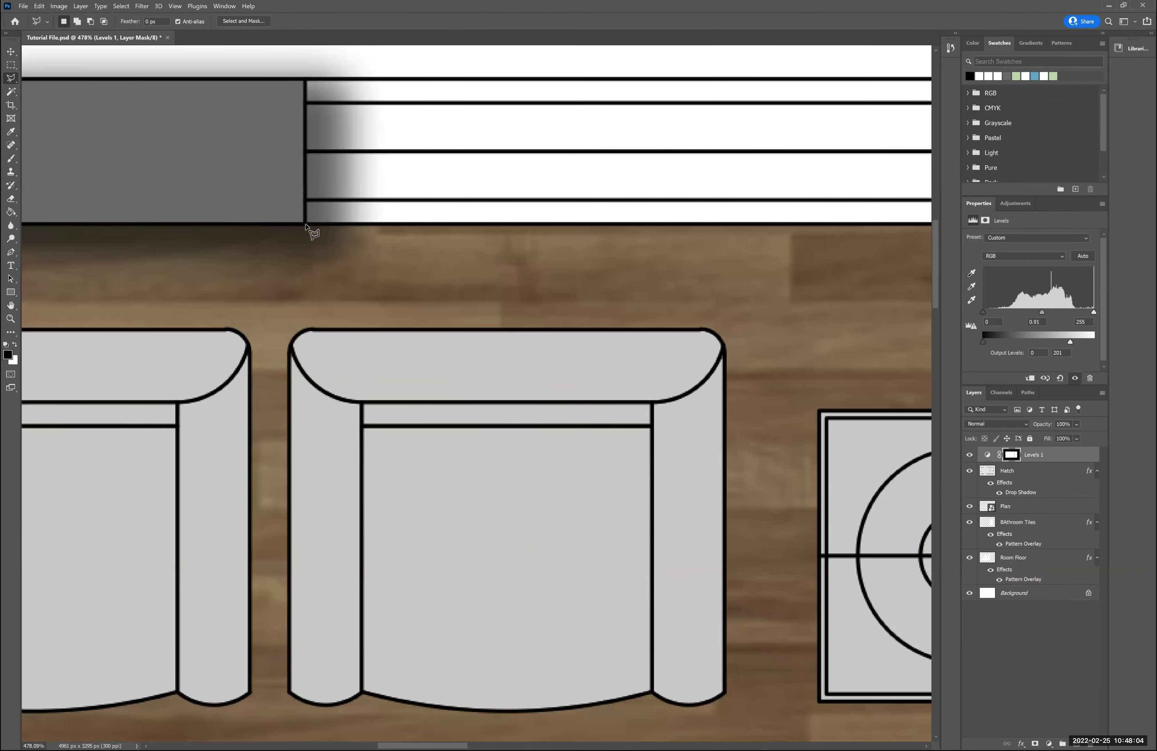
left_click(304, 223)
scroll(407, 316, "down", 6)
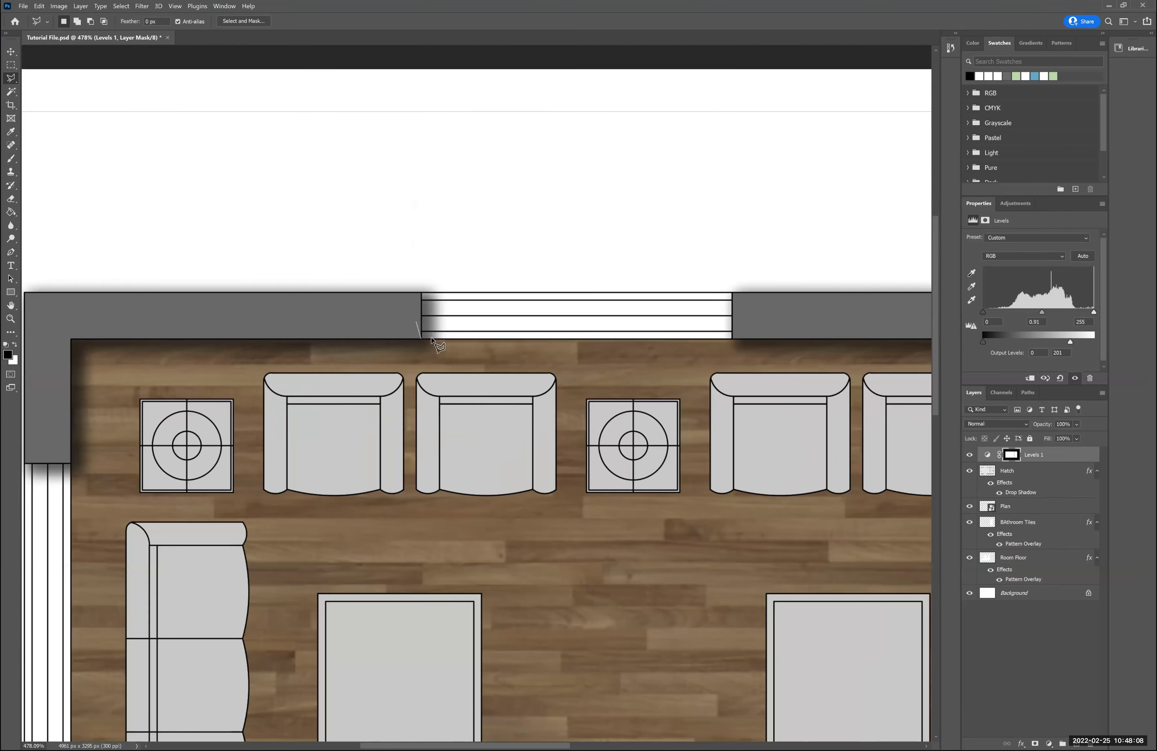
scroll(456, 403, "down", 4)
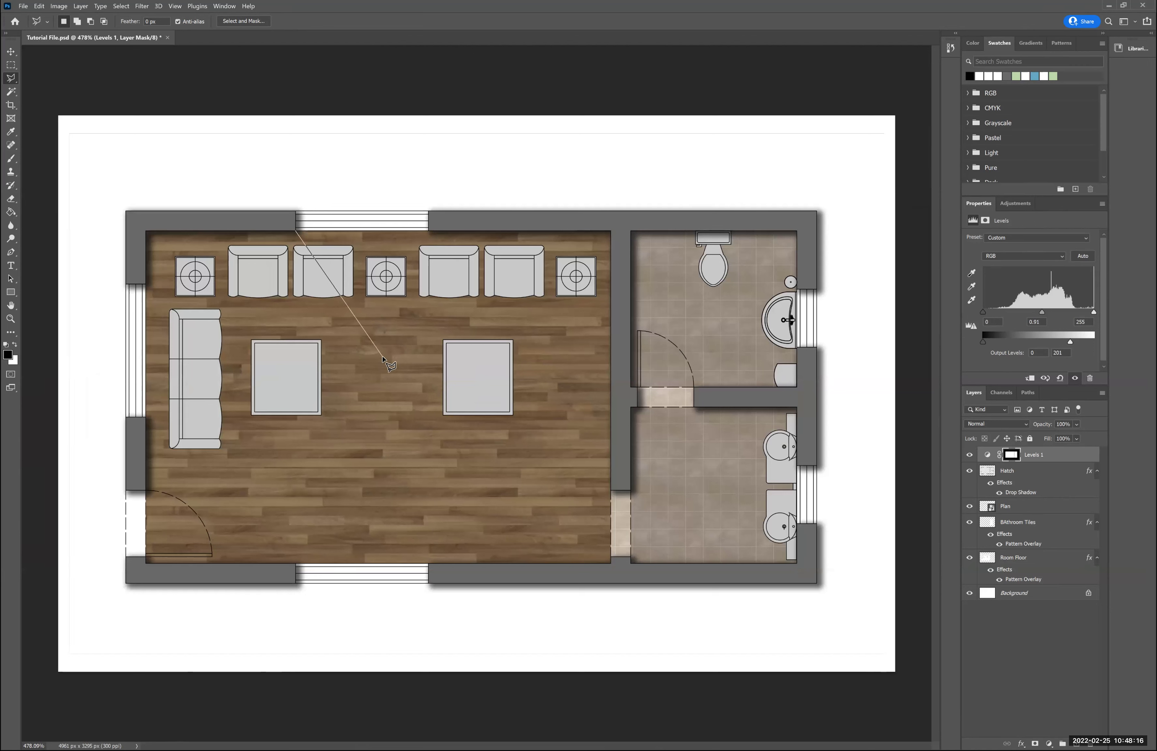
key("Escape")
left_click(375, 361)
left_click(502, 361)
left_click(547, 361)
Add points at the window's right corner and above the window outside the wall, then close the outline.
left_click(431, 229)
scroll(399, 105, "up", 3)
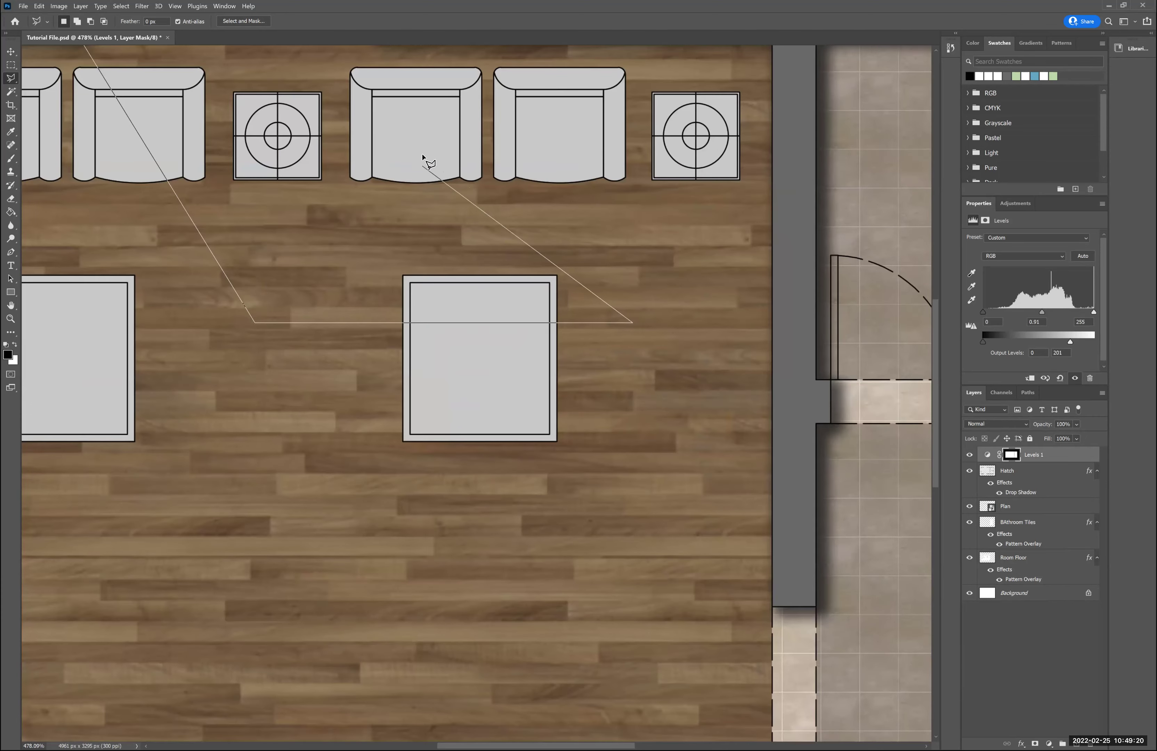
scroll(412, 155, "down", 2)
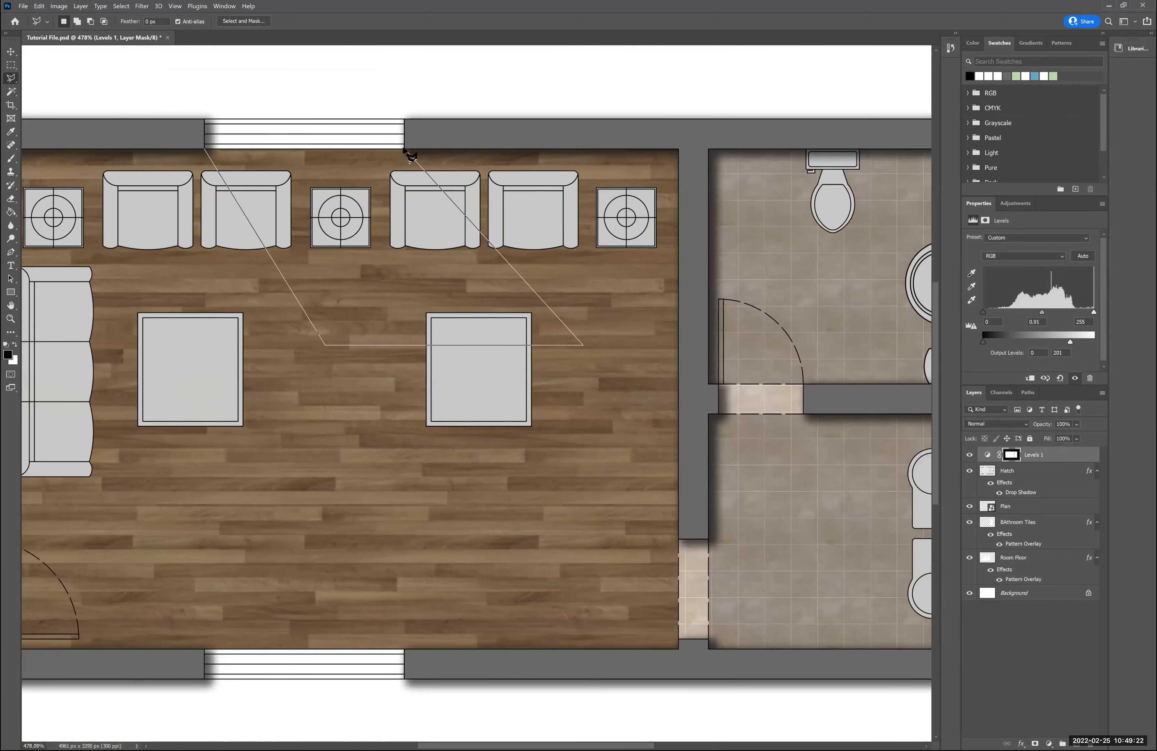
left_click(404, 148)
left_click(316, 69)
left_click(168, 73)
left_click(218, 105)
left_click(205, 128)
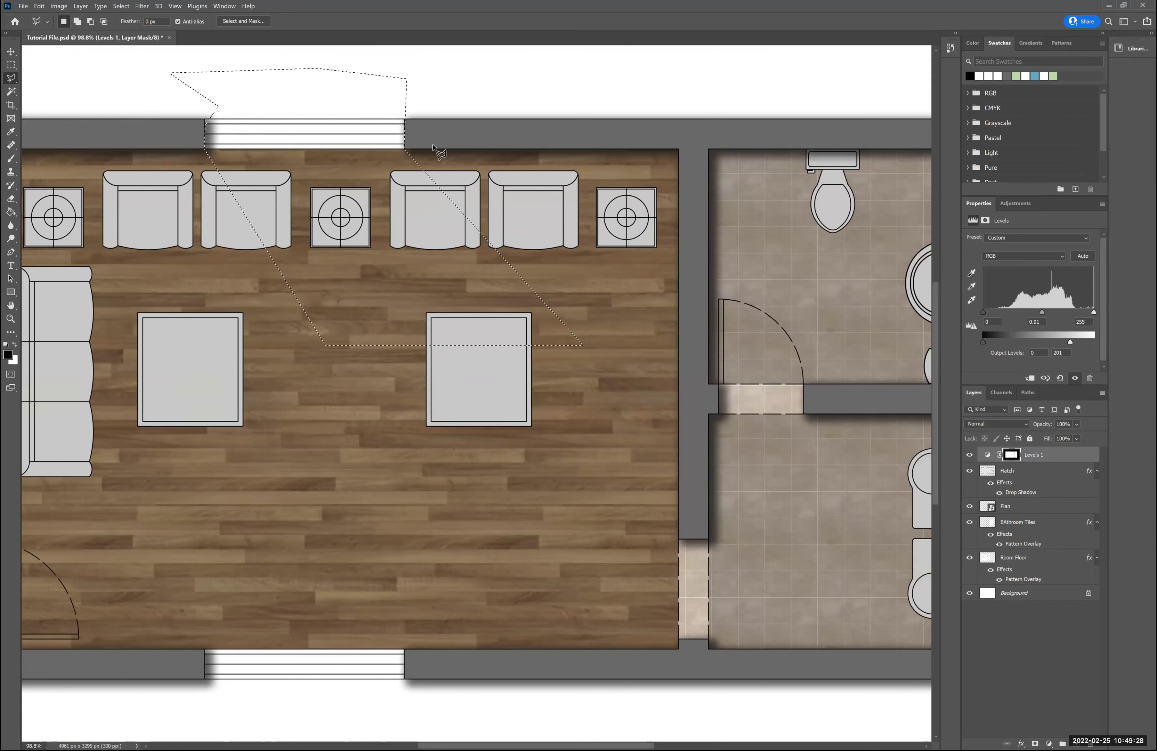
scroll(390, 295, "down", 3)
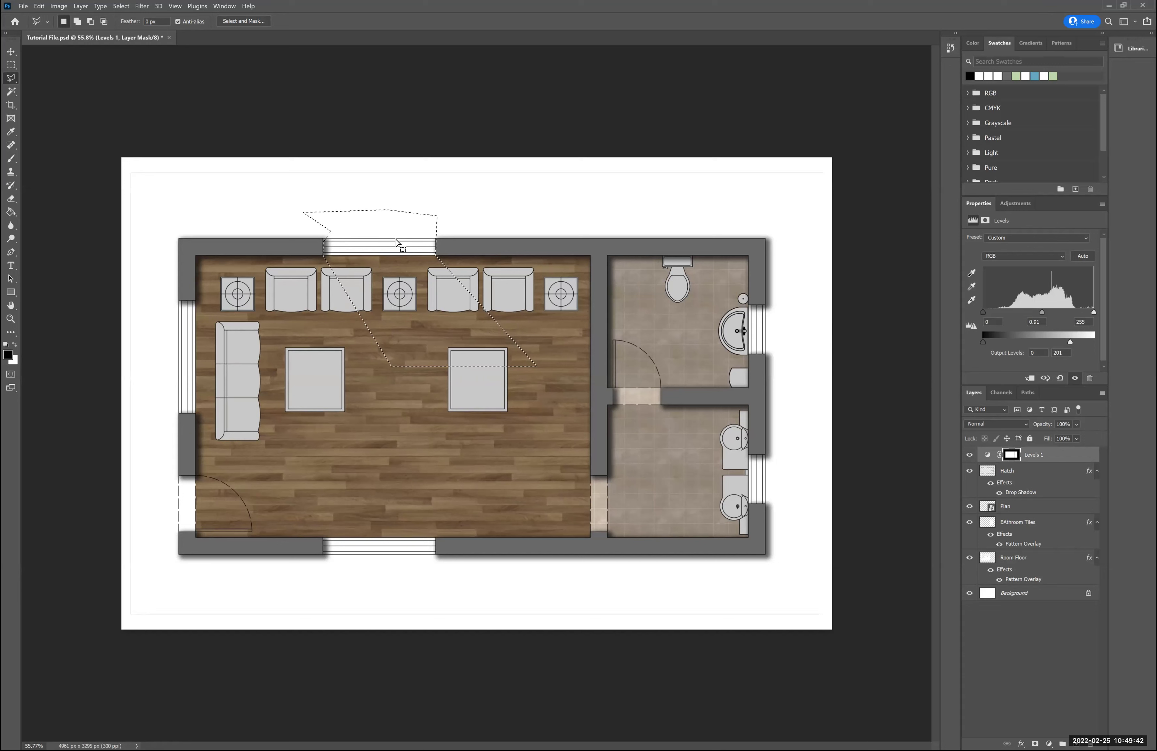
Set up the Brush with a soft 400 px tip, 85% opacity and 100% flow.
left_click(11, 160)
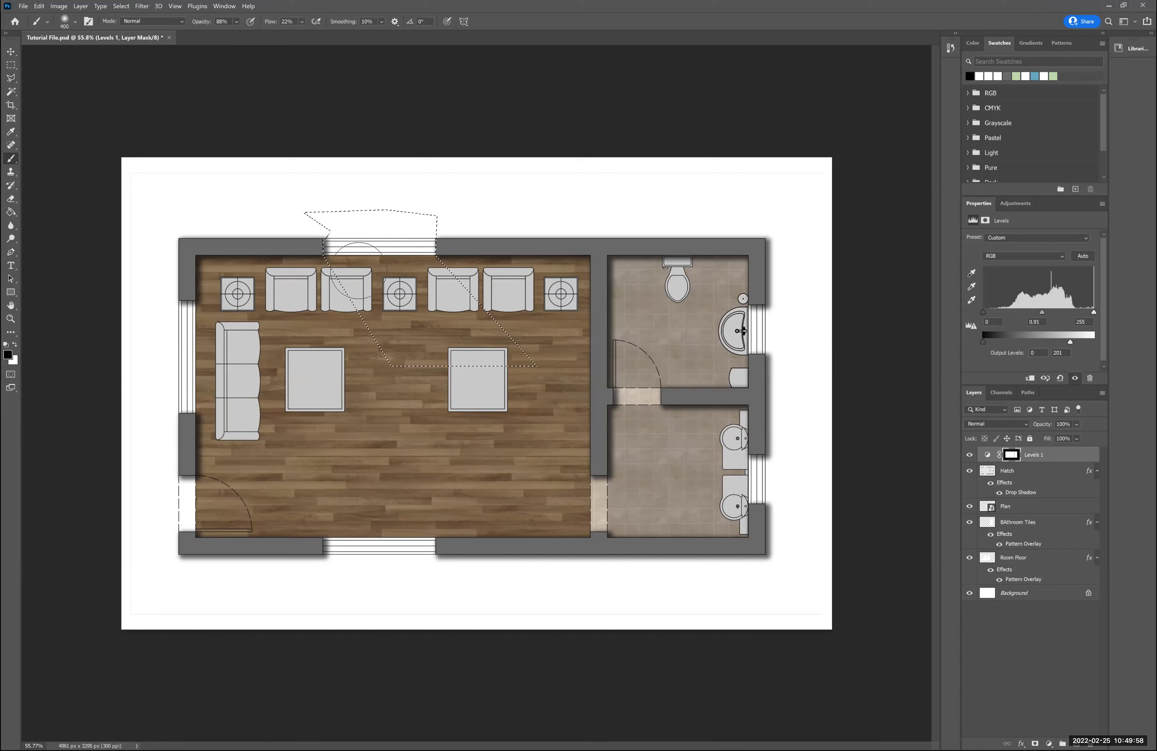
left_click(75, 21)
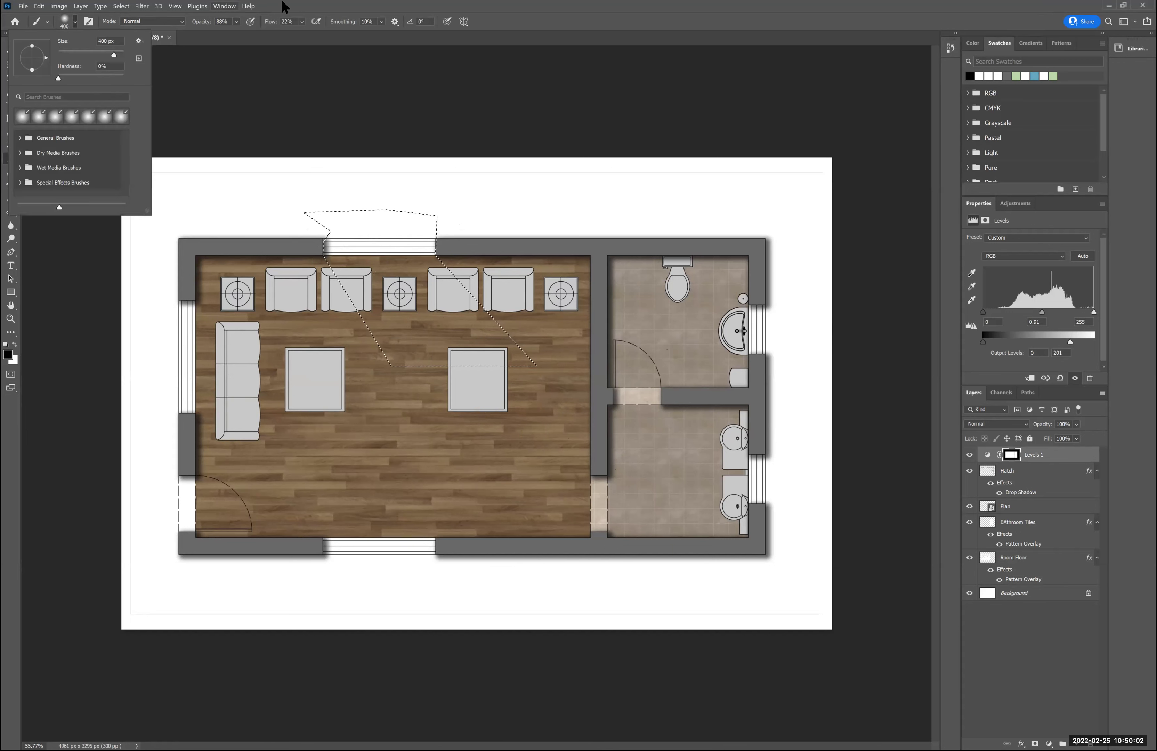
left_click(235, 21)
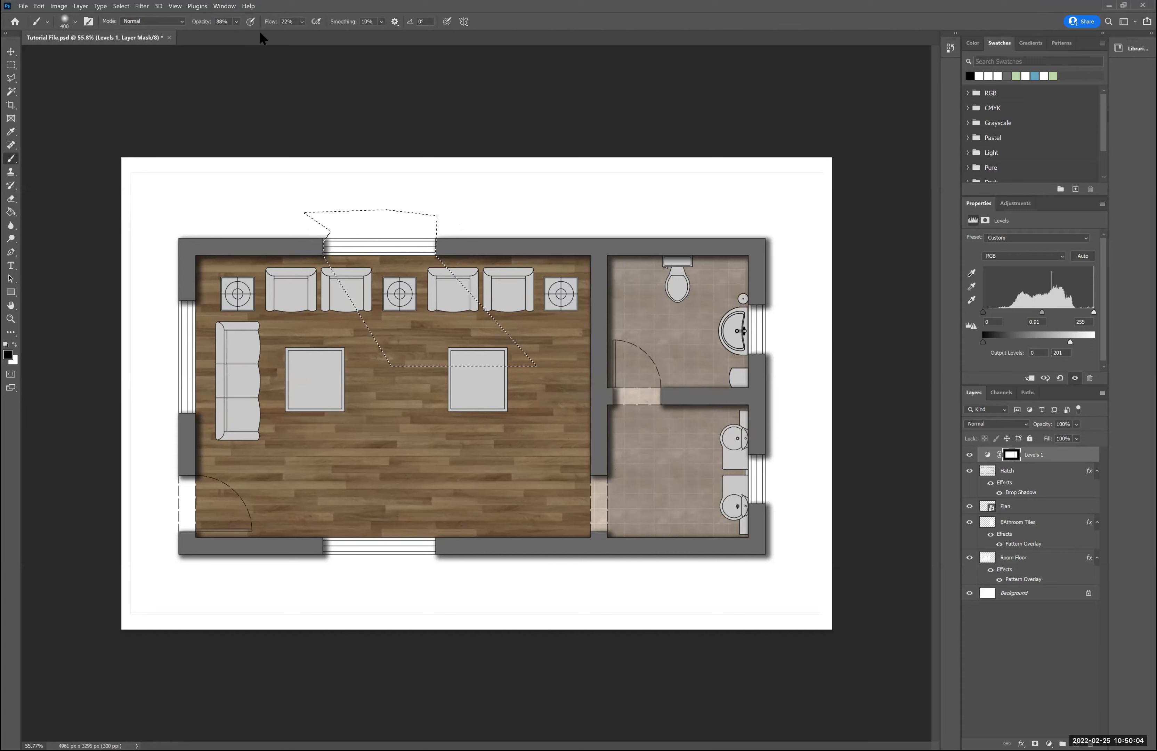
left_click_drag(261, 33, 258, 33)
left_click(302, 21)
left_click(336, 34)
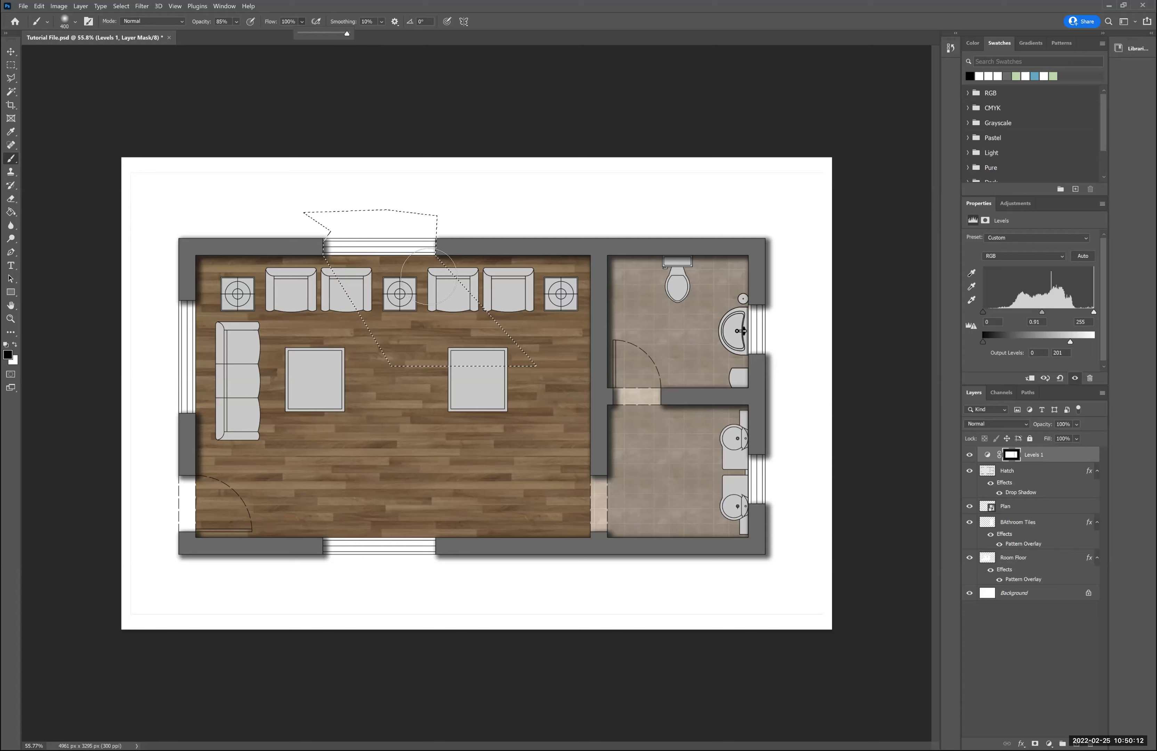
Paint white into the beam selection on the Levels mask, then deselect.
mouse_move(356, 268)
left_mouse_down()
mouse_move(439, 278)
mouse_move(380, 322)
mouse_move(400, 351)
mouse_move(541, 366)
mouse_move(477, 337)
mouse_move(428, 293)
mouse_move(500, 362)
mouse_move(390, 336)
mouse_move(361, 297)
mouse_move(481, 378)
left_mouse_up()
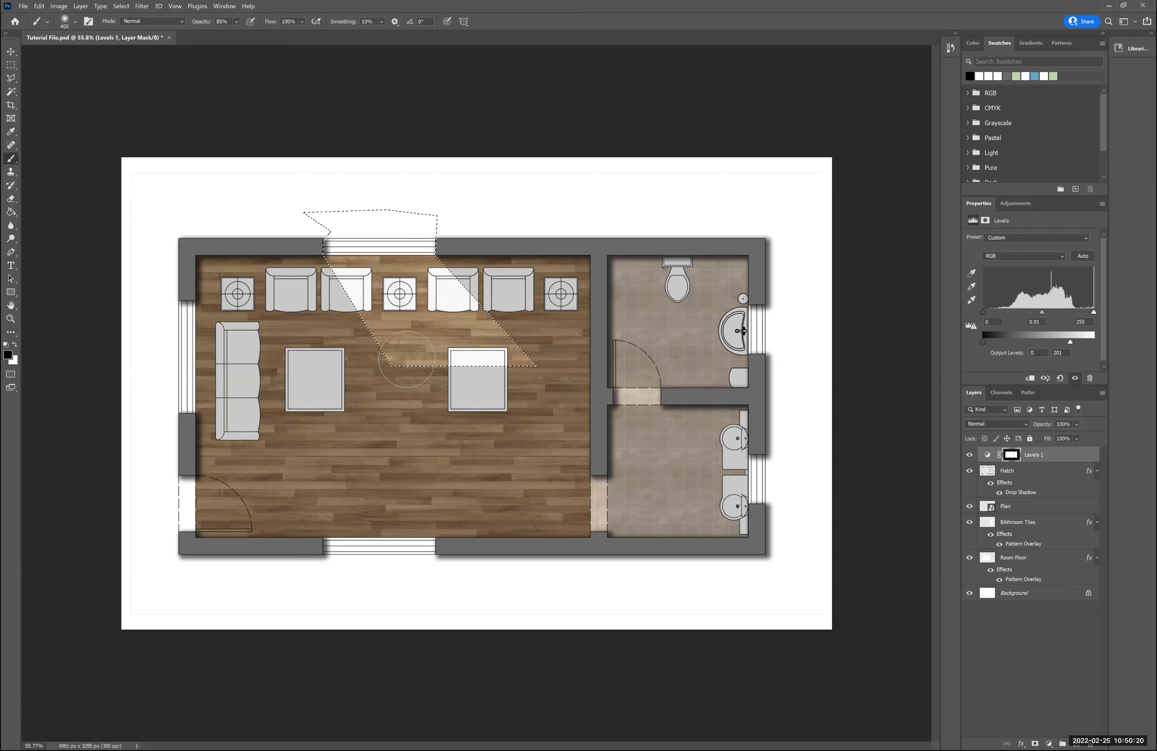
left_click_drag(411, 288, 502, 376)
key("ctrl+d")
right_click(90, 121)
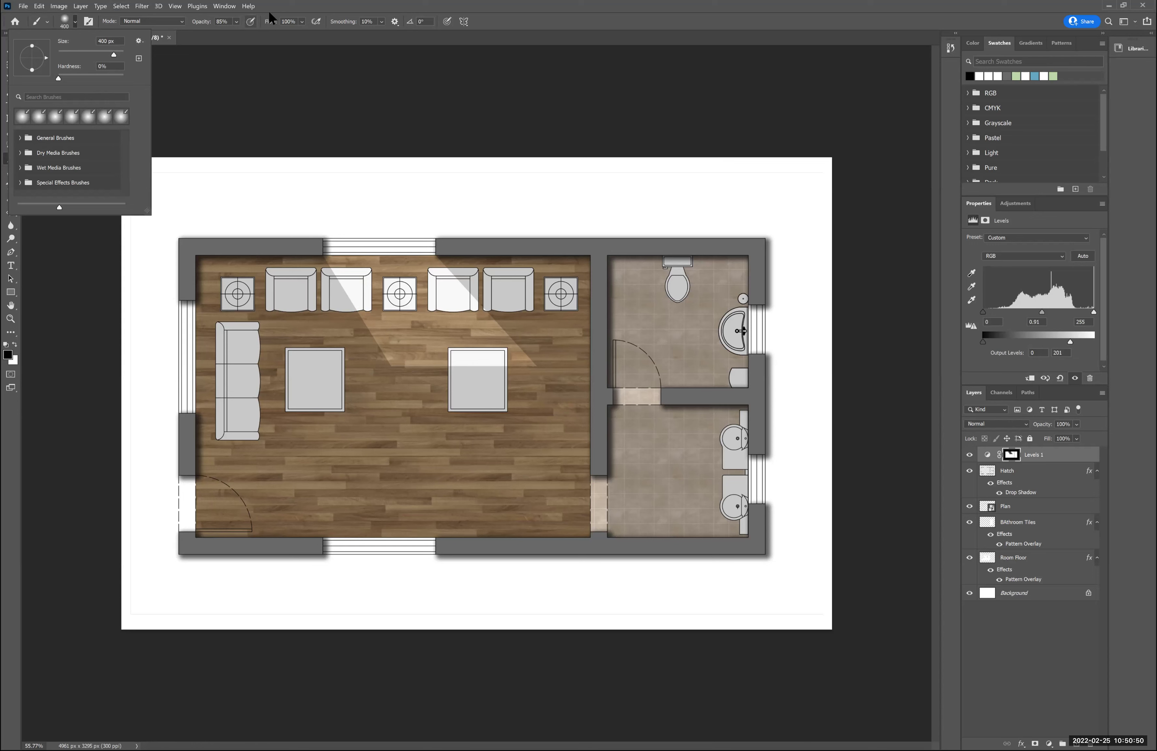
Lower flow to about 61%, paint soft light on the armchair and floor, then undo those strokes.
left_click(301, 22)
left_click_drag(329, 33, 301, 33)
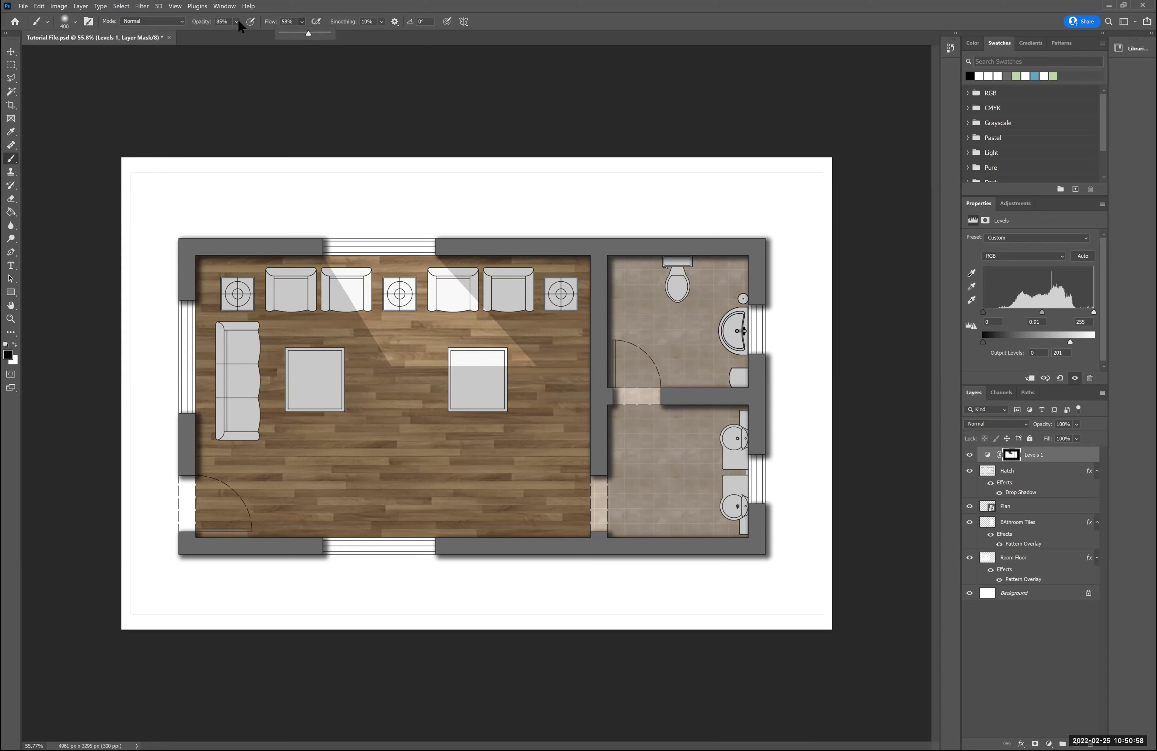
left_click(461, 265)
mouse_move(463, 279)
left_mouse_down()
mouse_move(452, 259)
mouse_move(460, 297)
mouse_move(494, 322)
mouse_move(502, 307)
mouse_move(471, 312)
mouse_move(442, 278)
mouse_move(475, 297)
left_mouse_up()
mouse_move(505, 339)
left_mouse_down()
mouse_move(525, 365)
mouse_move(453, 365)
mouse_move(508, 369)
mouse_move(484, 356)
mouse_move(481, 366)
mouse_move(520, 379)
mouse_move(490, 370)
mouse_move(436, 380)
mouse_move(426, 353)
mouse_move(431, 374)
mouse_move(421, 364)
mouse_move(412, 375)
mouse_move(388, 349)
mouse_move(357, 267)
mouse_move(342, 265)
mouse_move(396, 332)
mouse_move(353, 260)
mouse_move(385, 321)
mouse_move(346, 272)
left_mouse_up()
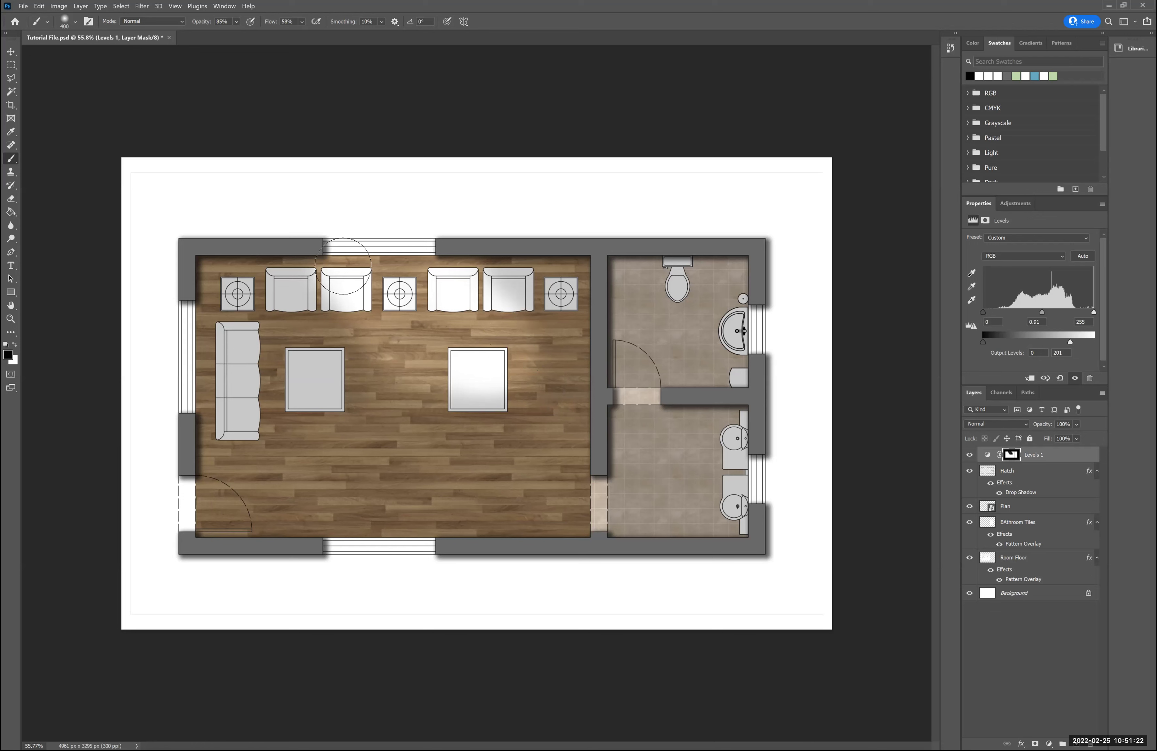
key("ctrl+z")
key("ctrl+z")
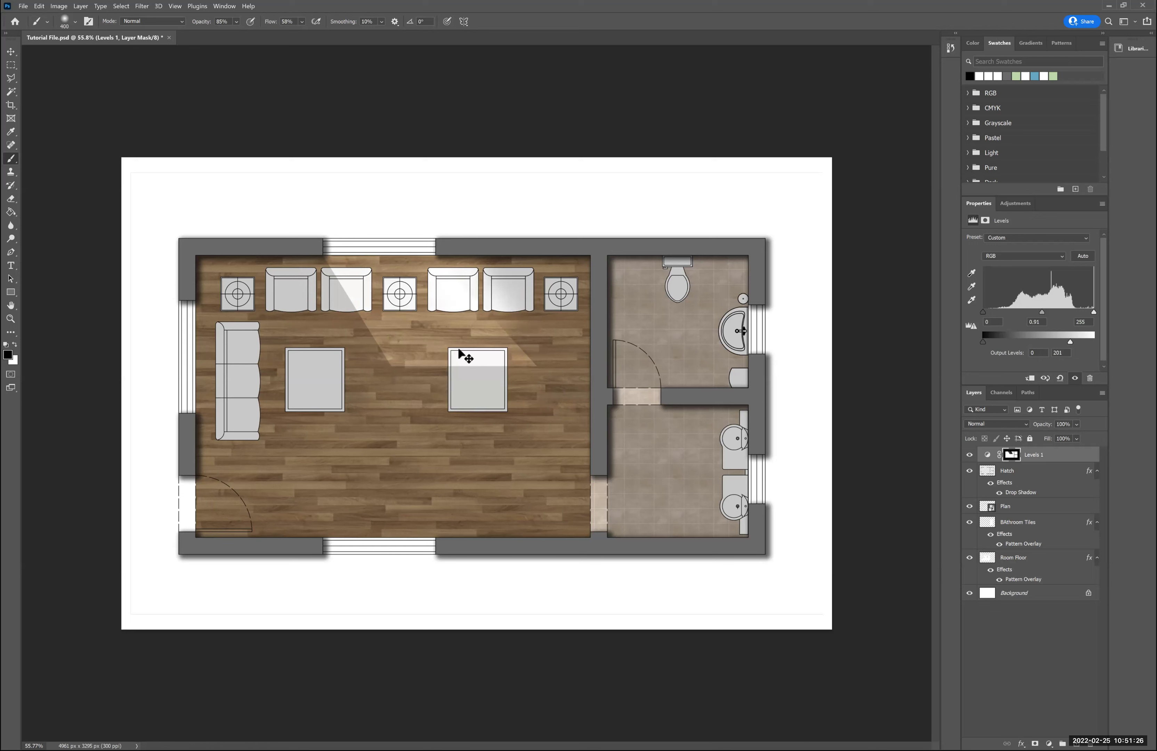
key("ctrl+z")
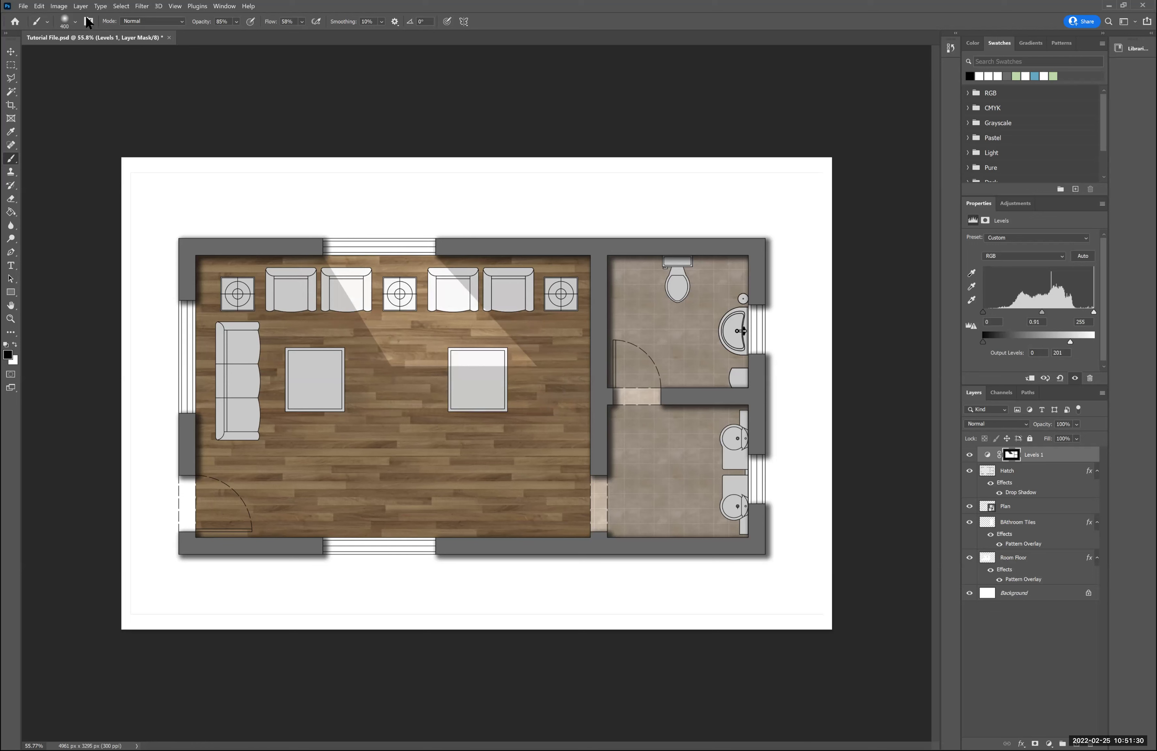
With a 114 px brush, paint a light band across the right table top and armchair.
right_click(112, 51)
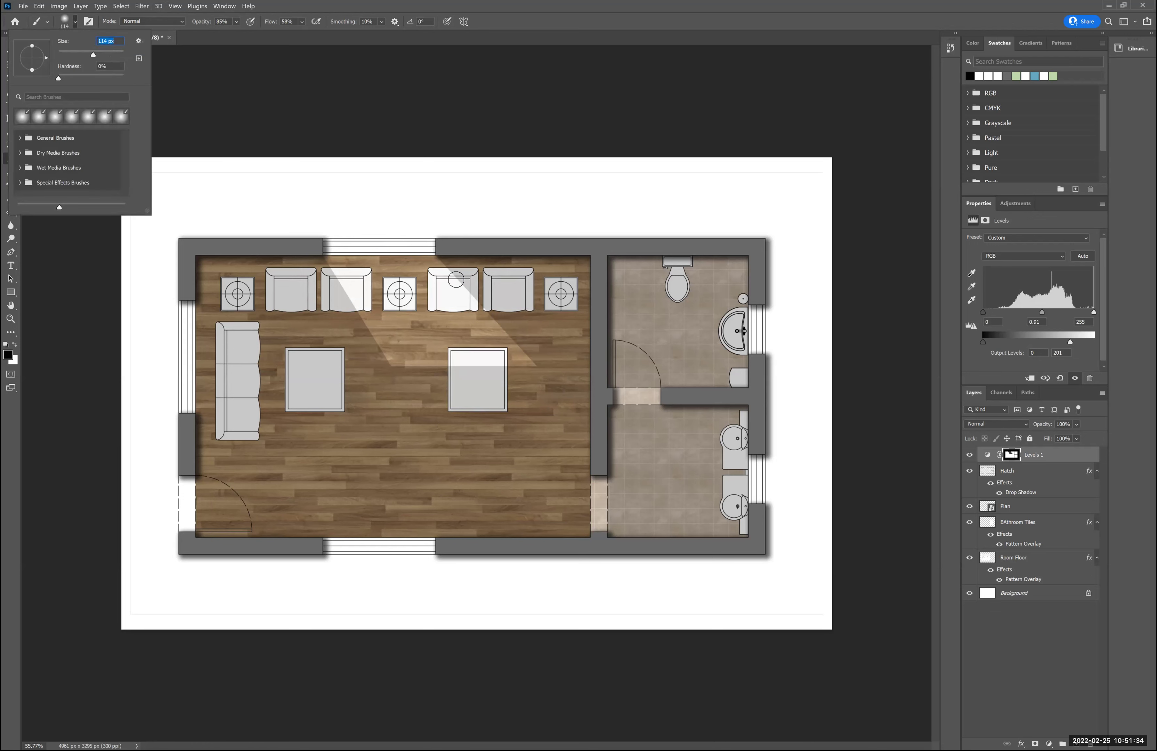
key("Return")
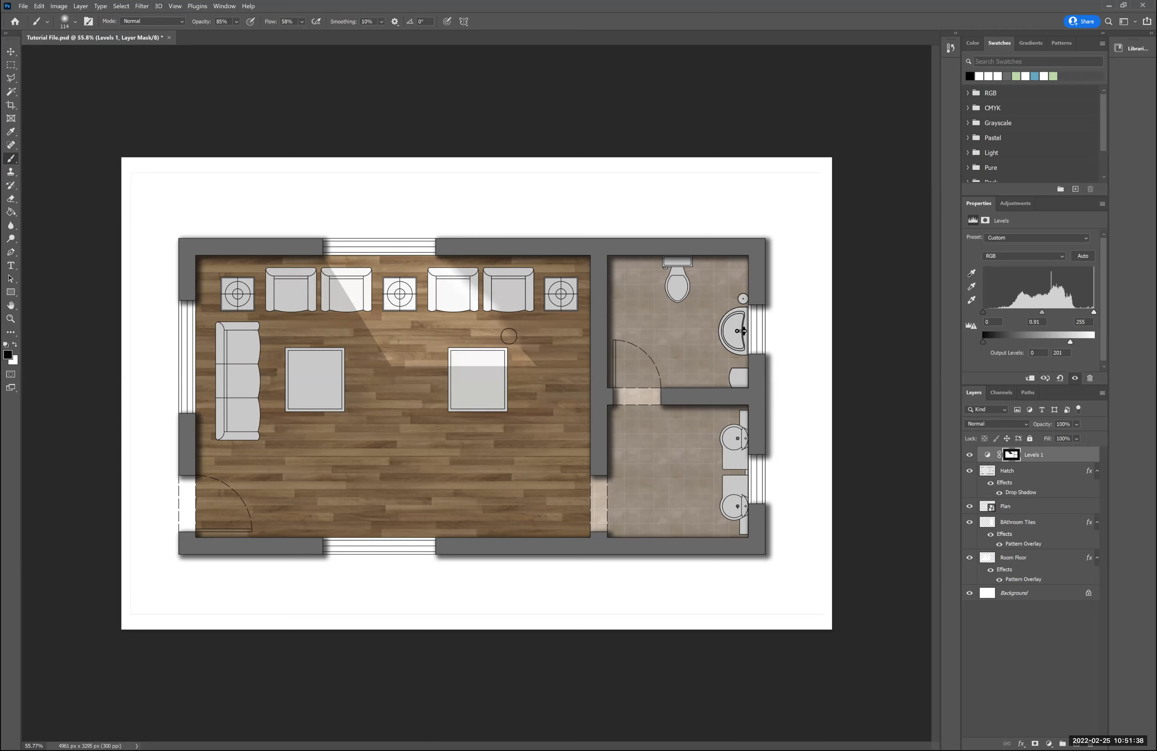
mouse_move(529, 366)
left_mouse_down()
mouse_move(434, 367)
mouse_move(520, 370)
mouse_move(470, 370)
left_mouse_up()
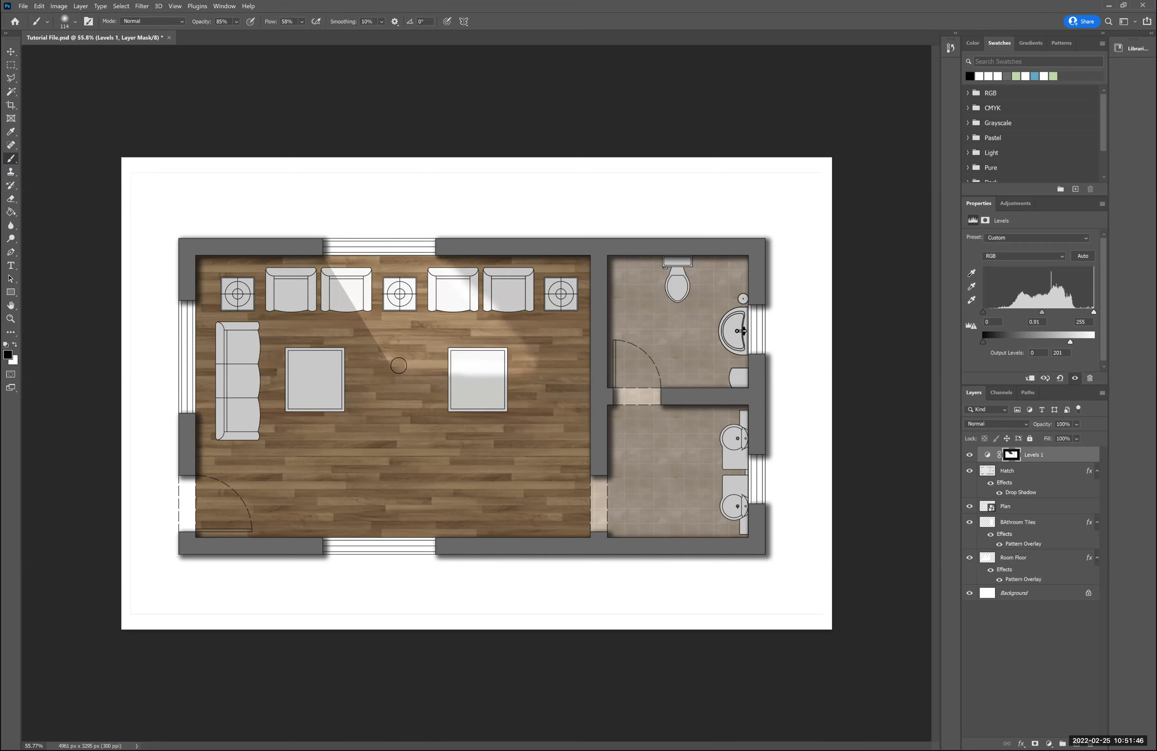
left_click_drag(376, 340, 328, 263)
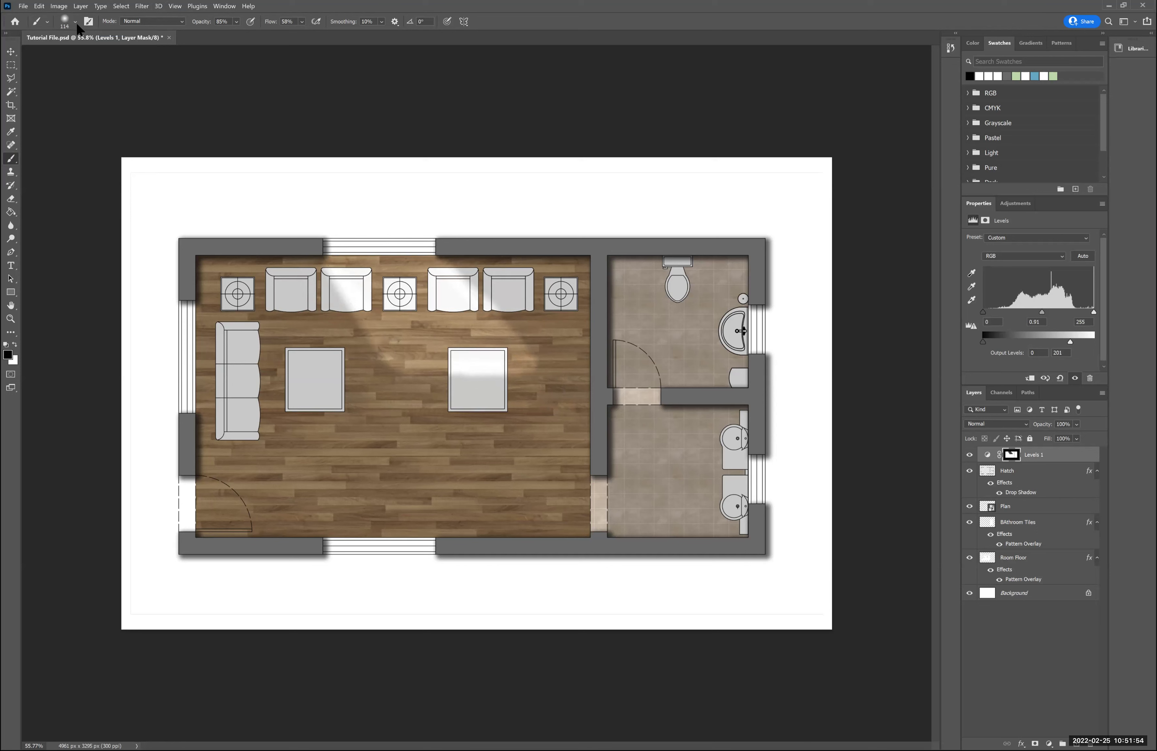
Enlarge the brush to about 196 px, set opacity 58%, and brighten around the right-hand table.
right_click(92, 58)
left_click_drag(93, 54, 107, 54)
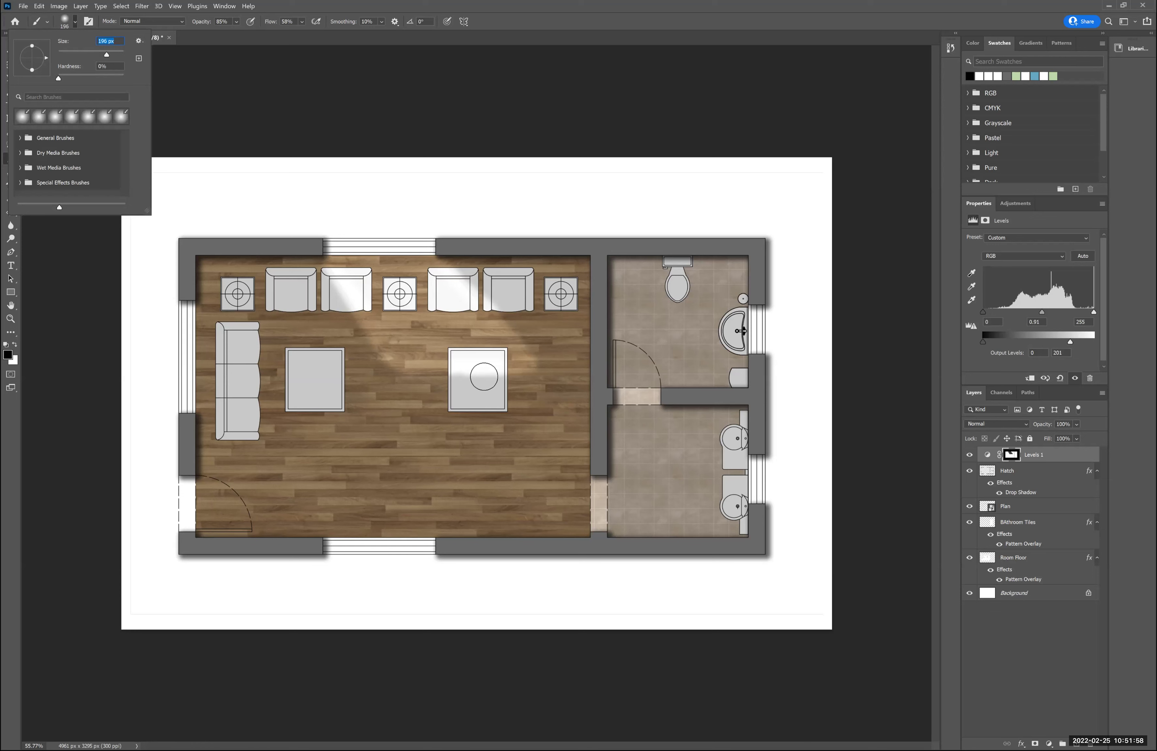
key("Return")
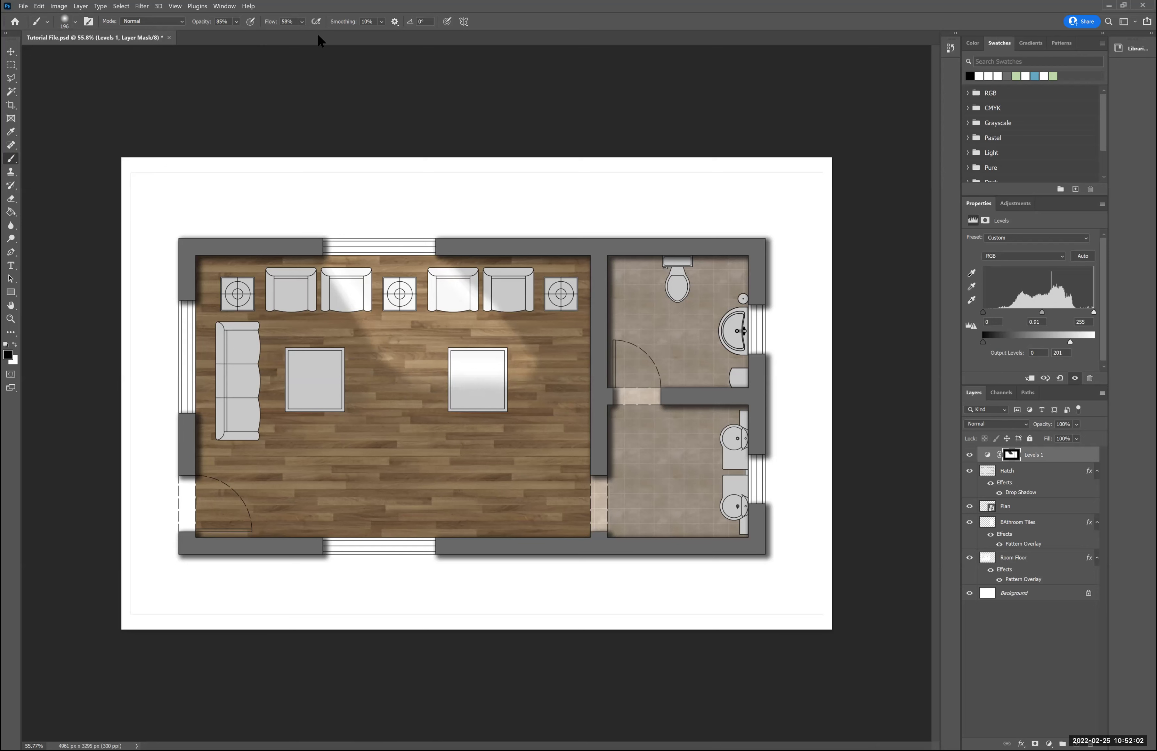
left_click_drag(301, 22, 325, 34)
left_click_drag(237, 22, 249, 32)
left_click_drag(483, 374, 502, 381)
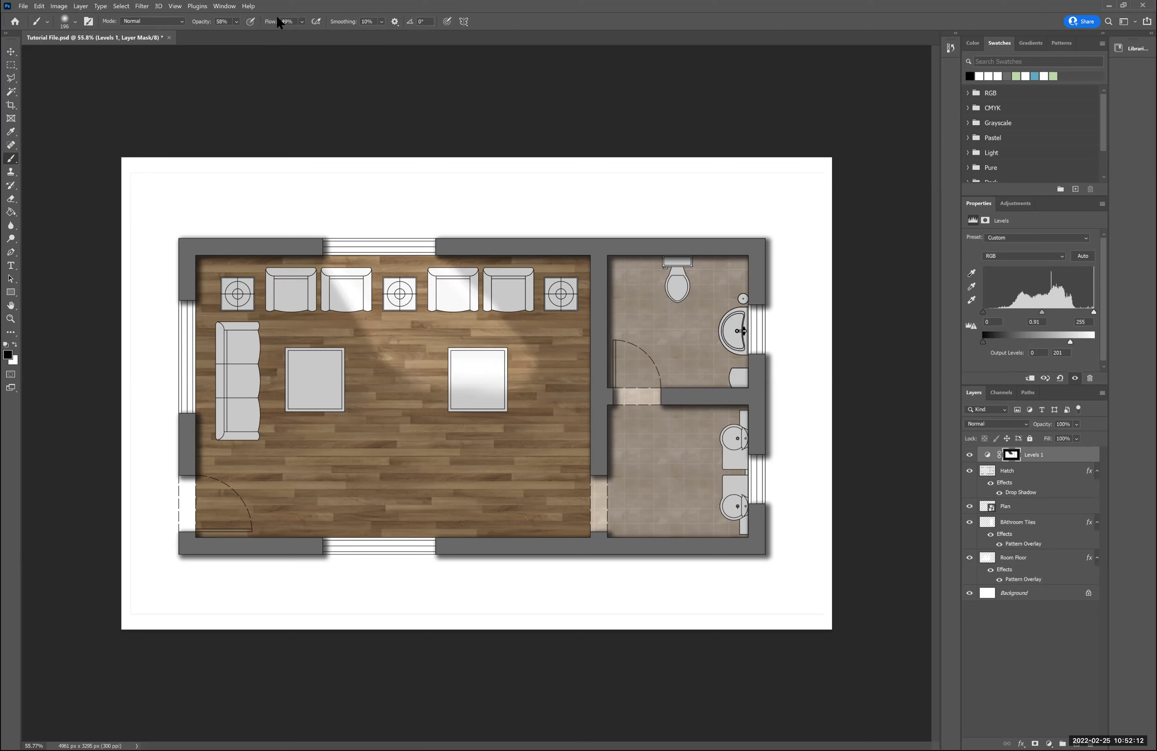
key("bracketright")
key("bracketright")
key("bracketright")
key("bracketright")
key("bracketright")
key("bracketright")
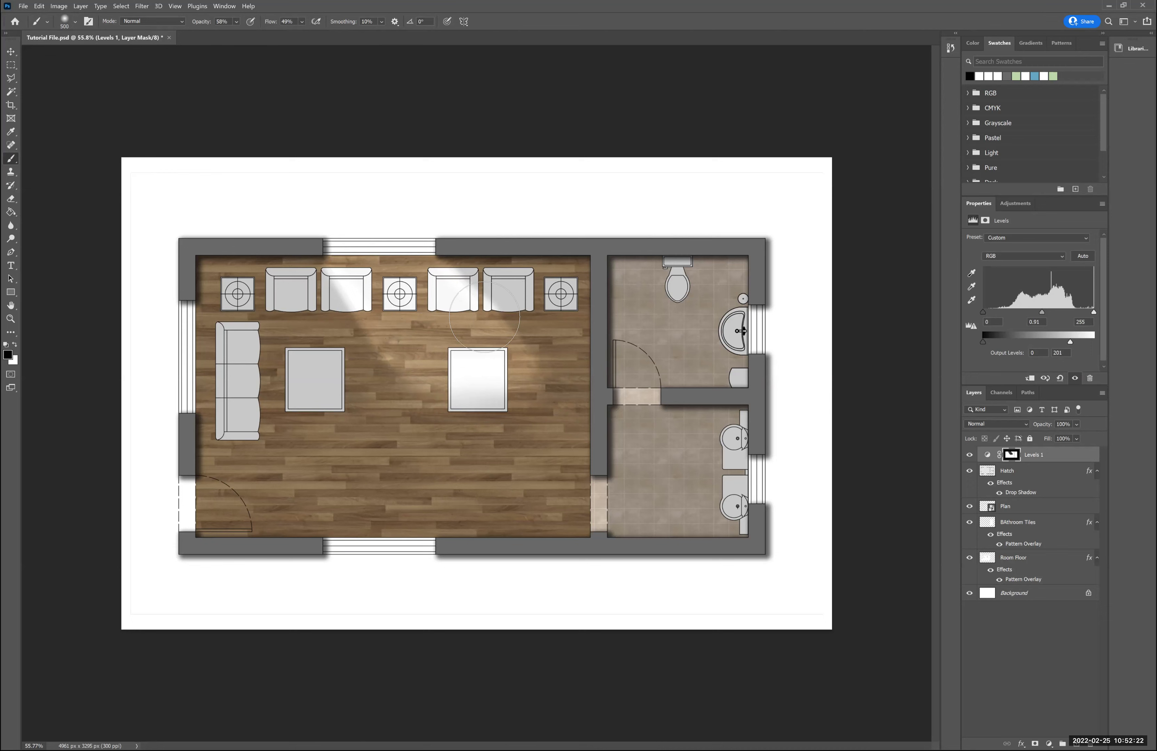
key("ctrl+minus")
Outline a slanted beam from the left window across the sofa, then brush light onto the sofa and floor.
key("ctrl+plus")
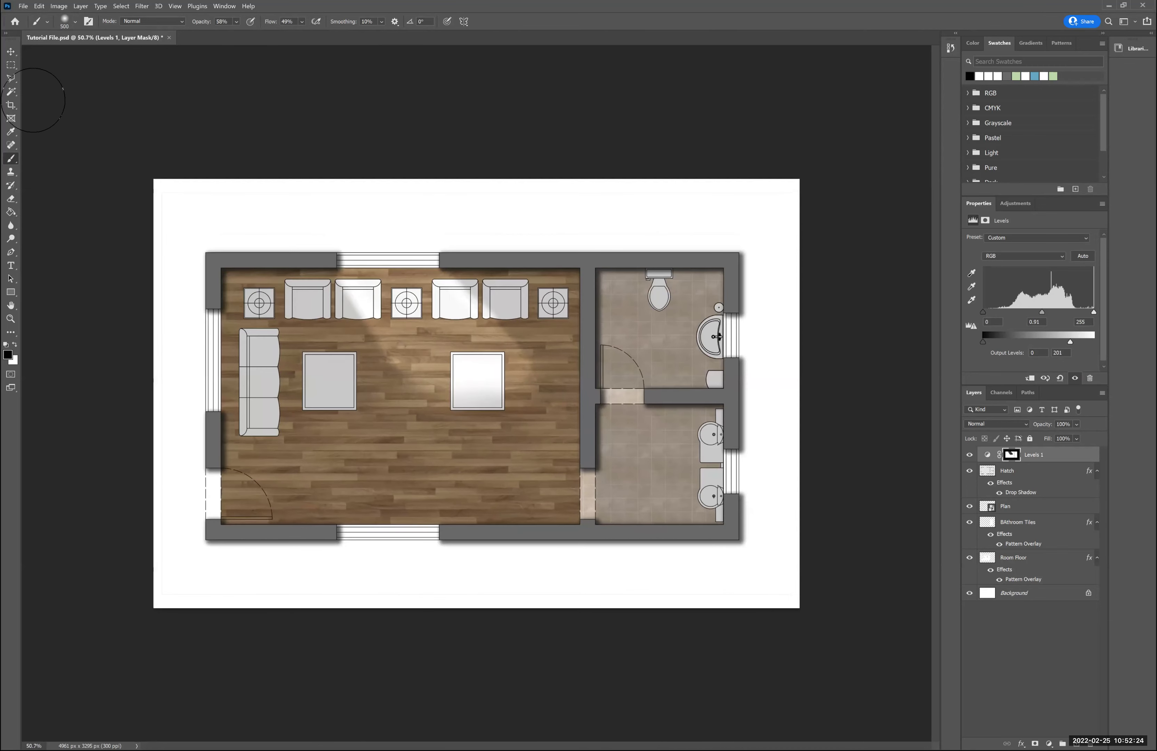
left_click(10, 78)
left_click(287, 353)
key("Escape")
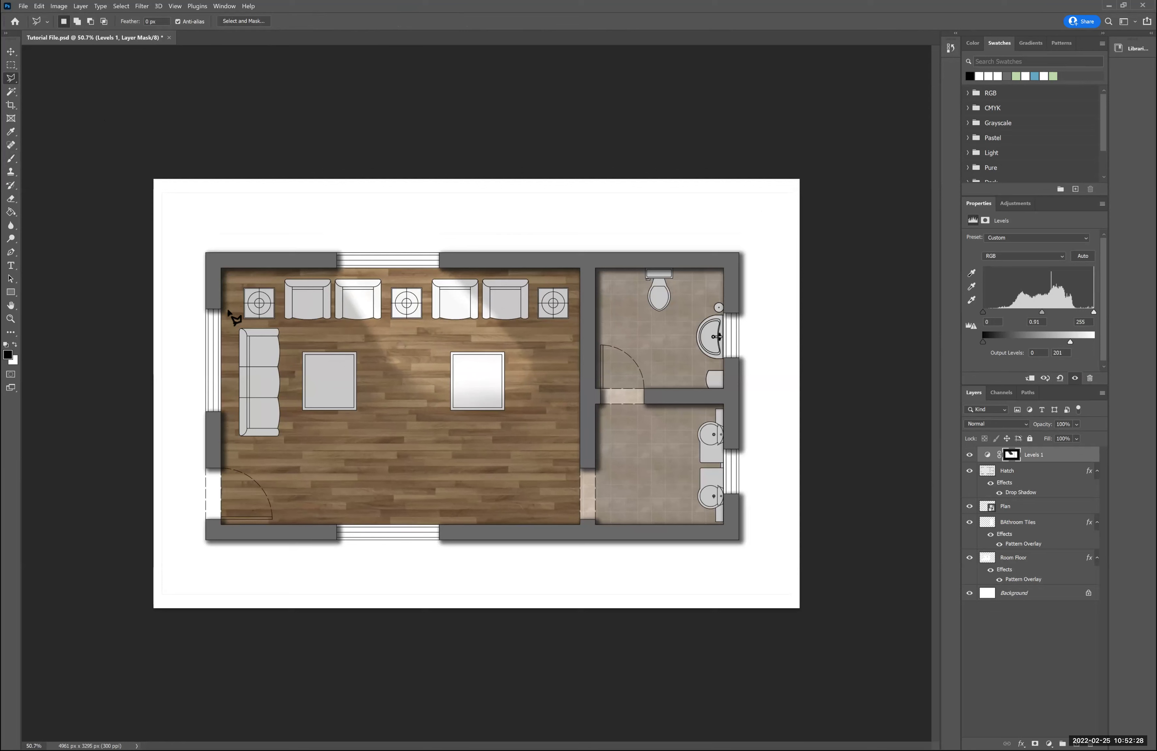
left_click(221, 309)
left_click(340, 444)
double_click(162, 299)
key("b")
mouse_move(285, 425)
left_mouse_down()
mouse_move(245, 390)
mouse_move(238, 341)
left_mouse_up()
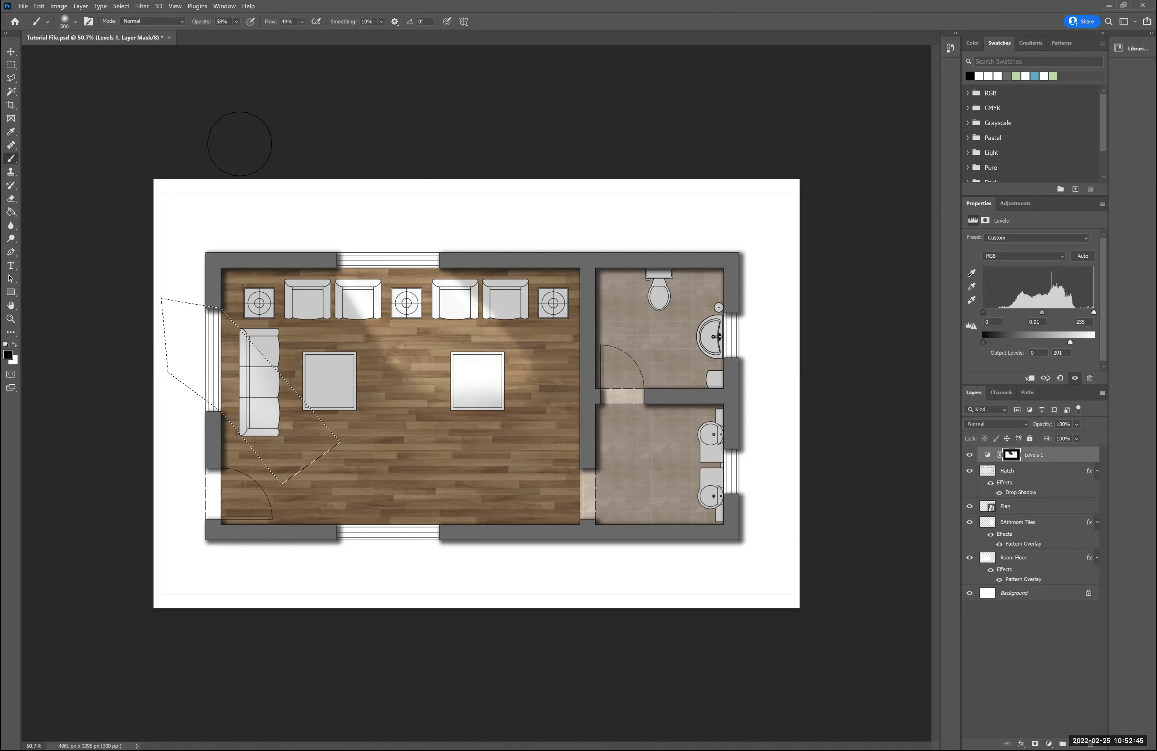
At 76% opacity and 100% flow, brighten the sofa and floor inside the beam, then deselect.
left_click(236, 22)
left_click_drag(253, 32, 365, 35)
left_click(300, 22)
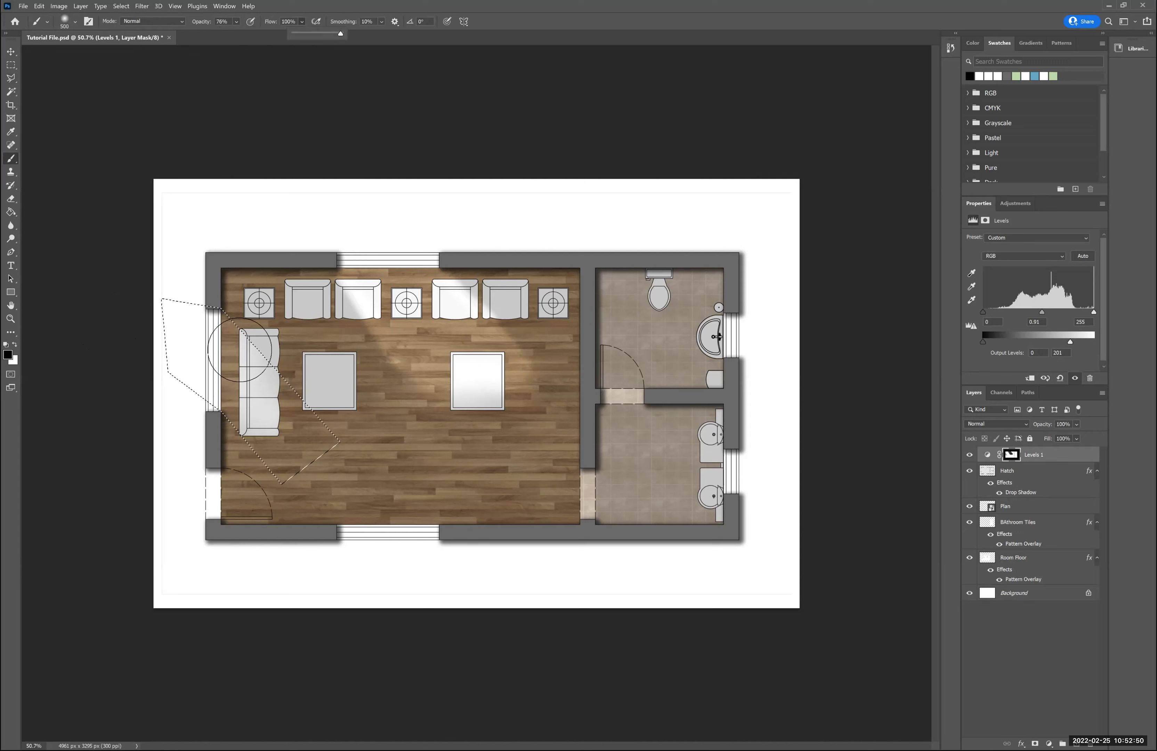
mouse_move(240, 350)
left_mouse_down()
mouse_move(279, 432)
mouse_move(282, 413)
mouse_move(273, 443)
mouse_move(278, 427)
left_mouse_up()
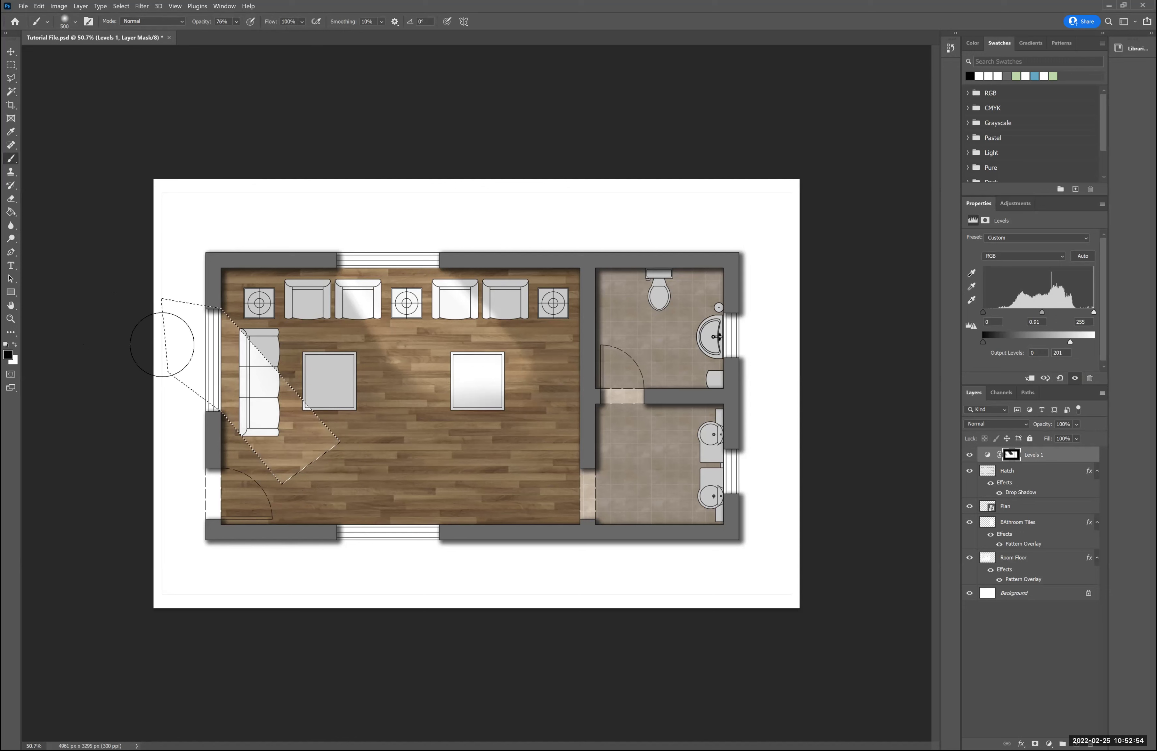
key("ctrl+d")
Lower brush flow to 37% and softly lighten the sofa and nearby floor.
left_click(302, 22)
left_click_drag(324, 32, 316, 32)
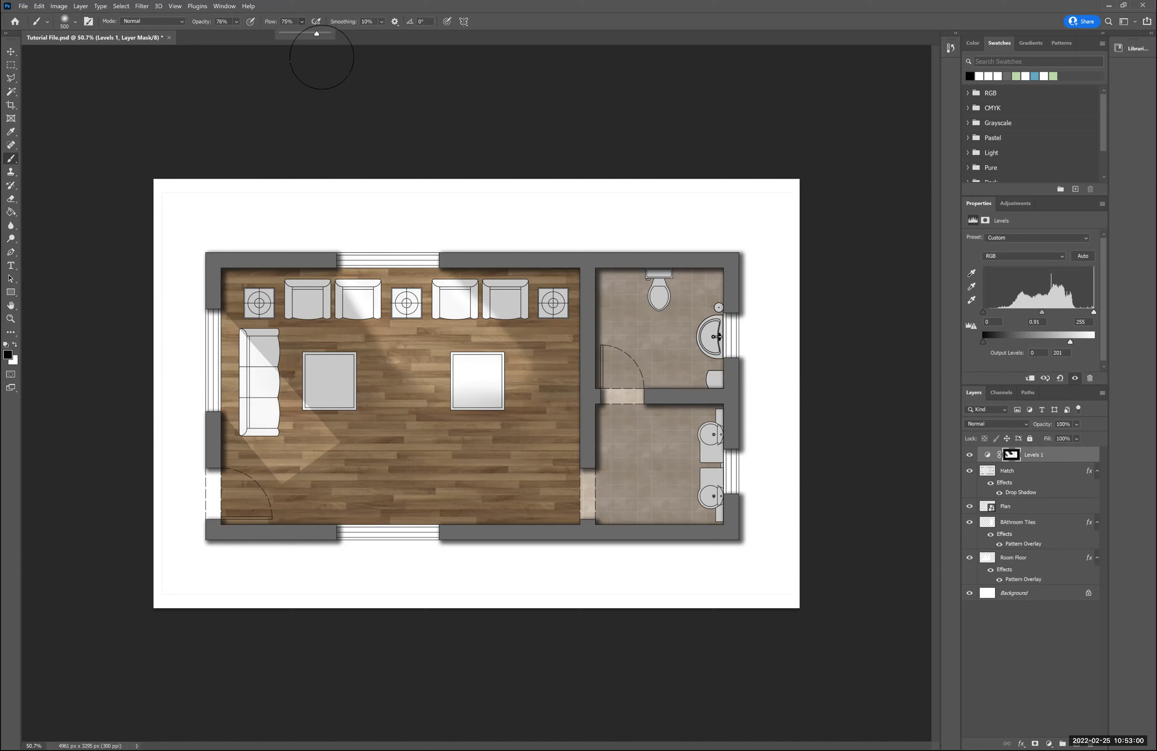
left_click_drag(294, 39, 291, 39)
mouse_move(289, 386)
left_mouse_down()
mouse_move(226, 320)
mouse_move(340, 431)
mouse_move(254, 352)
left_mouse_up()
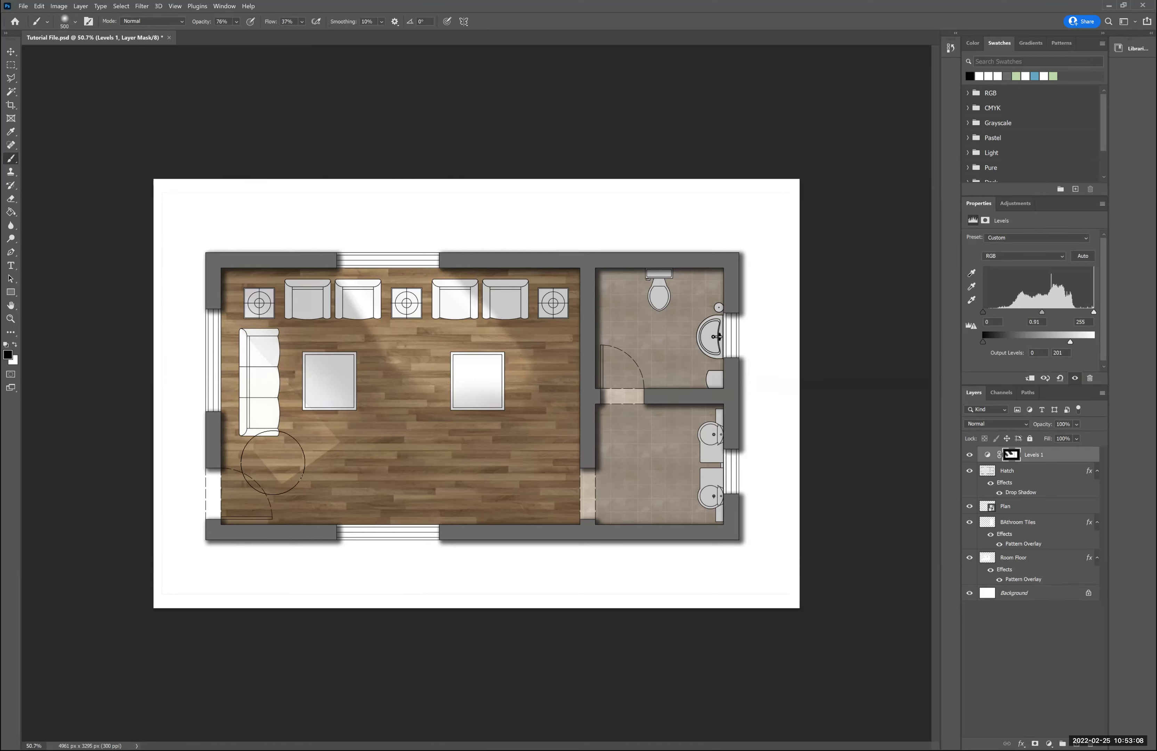
Return the brush to 500 px and set it to 55% opacity and 18% flow.
key("bracketleft")
key("bracketleft")
key("bracketleft")
key("bracketleft")
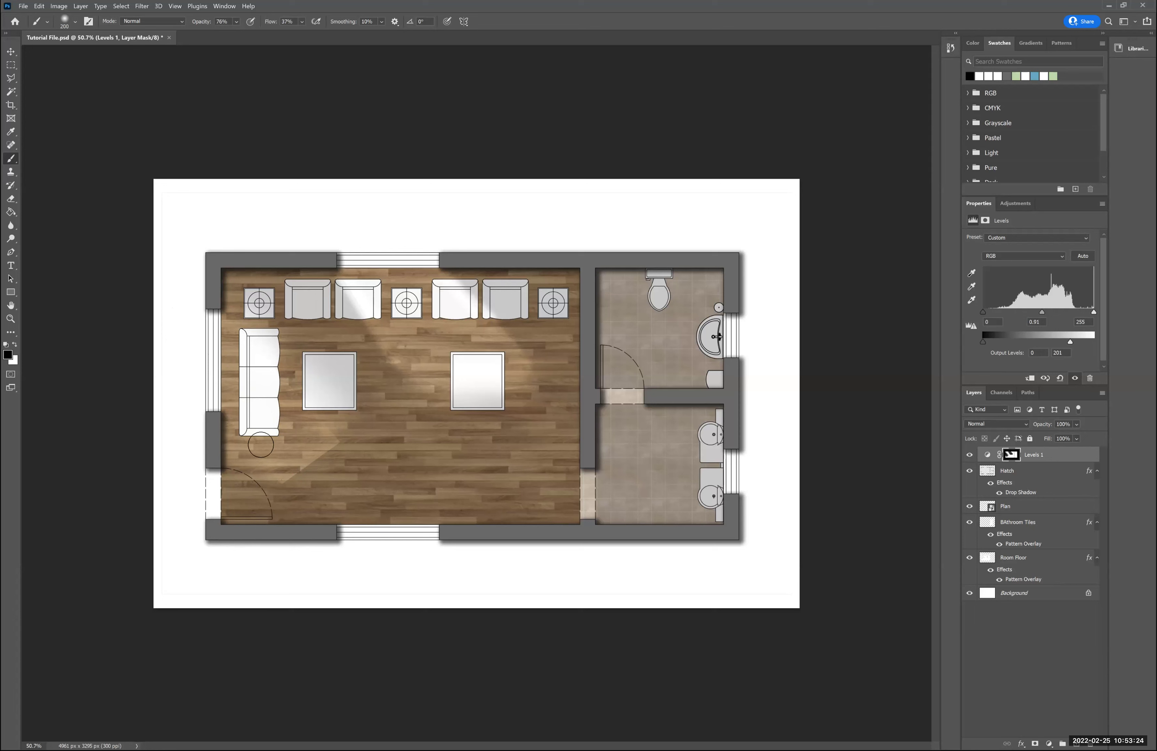
key("bracketright")
key("bracketright")
key("bracketright")
key("bracketright")
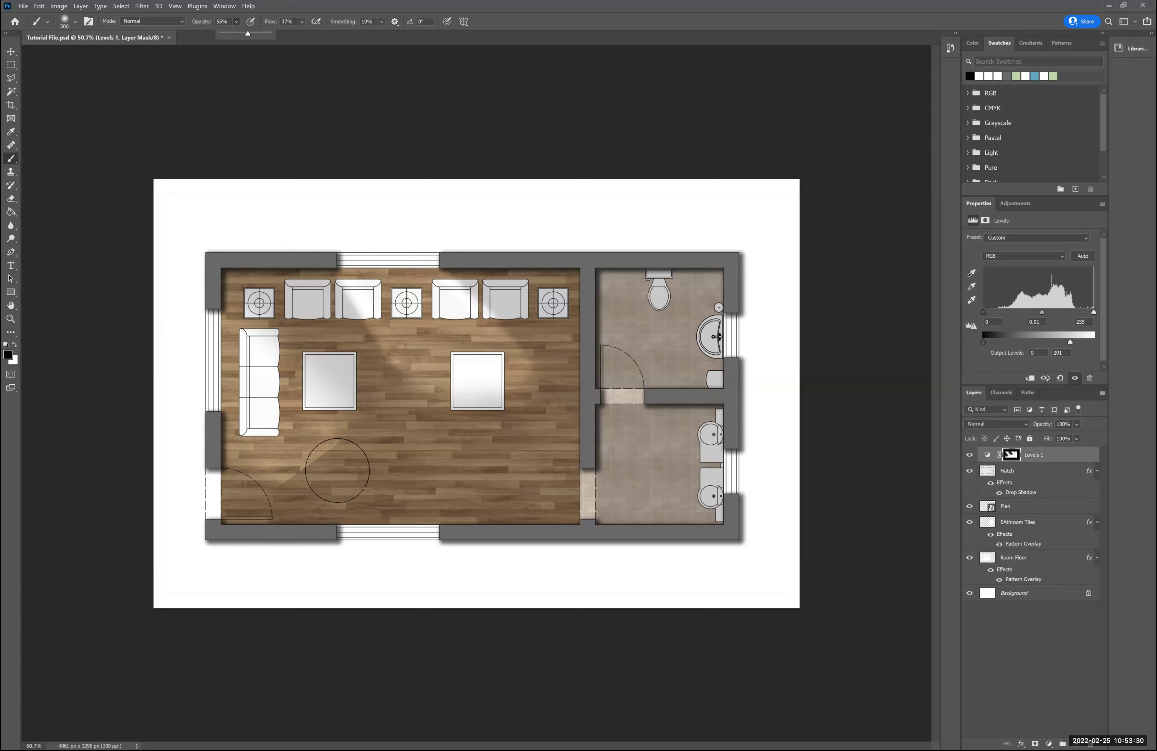
left_click_drag(303, 462, 299, 468)
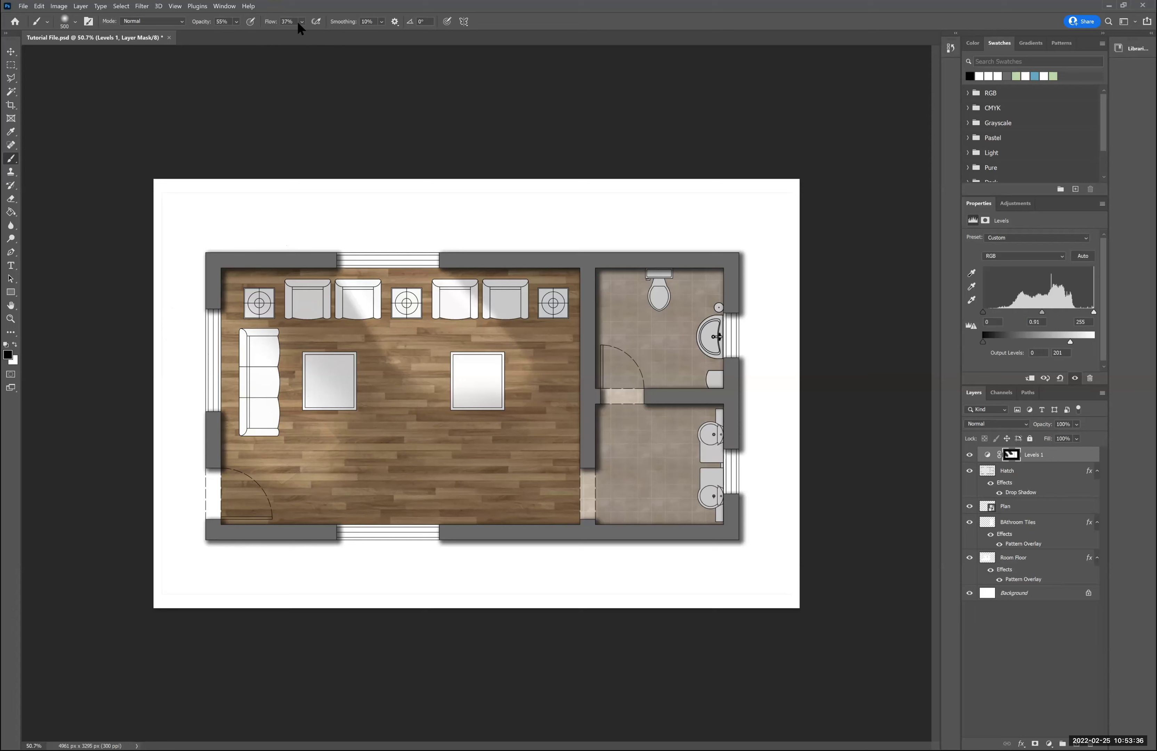
left_click(323, 33)
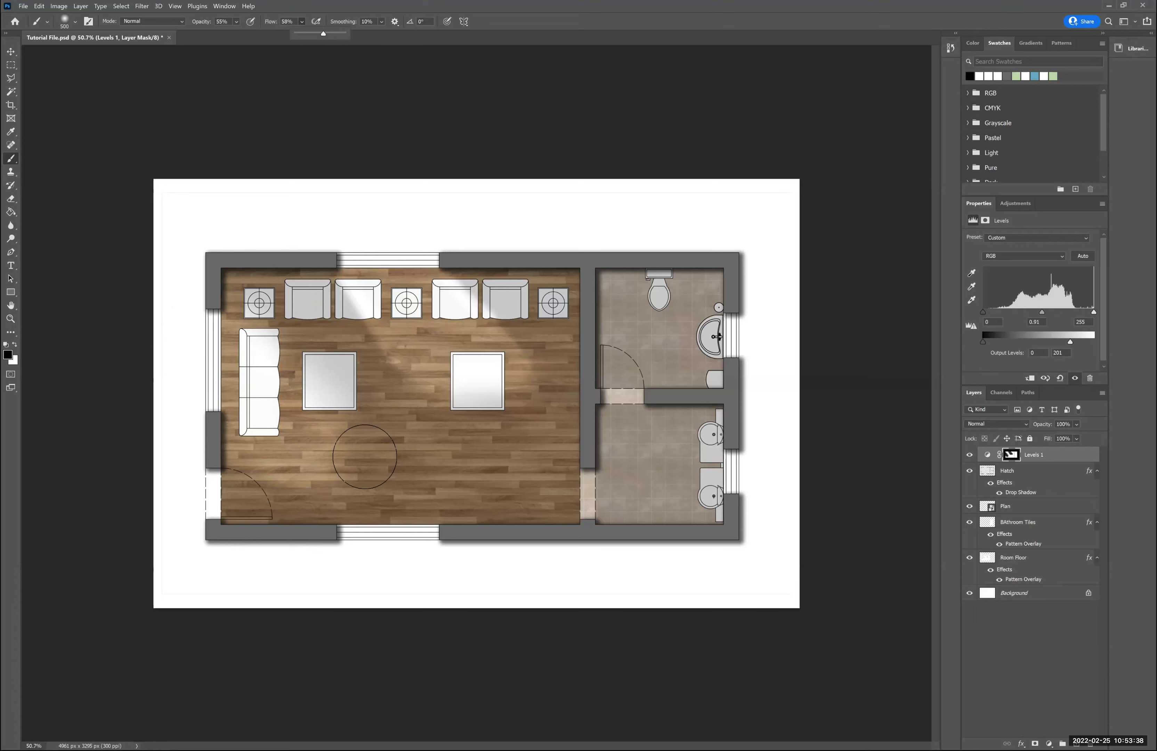
left_click(298, 465)
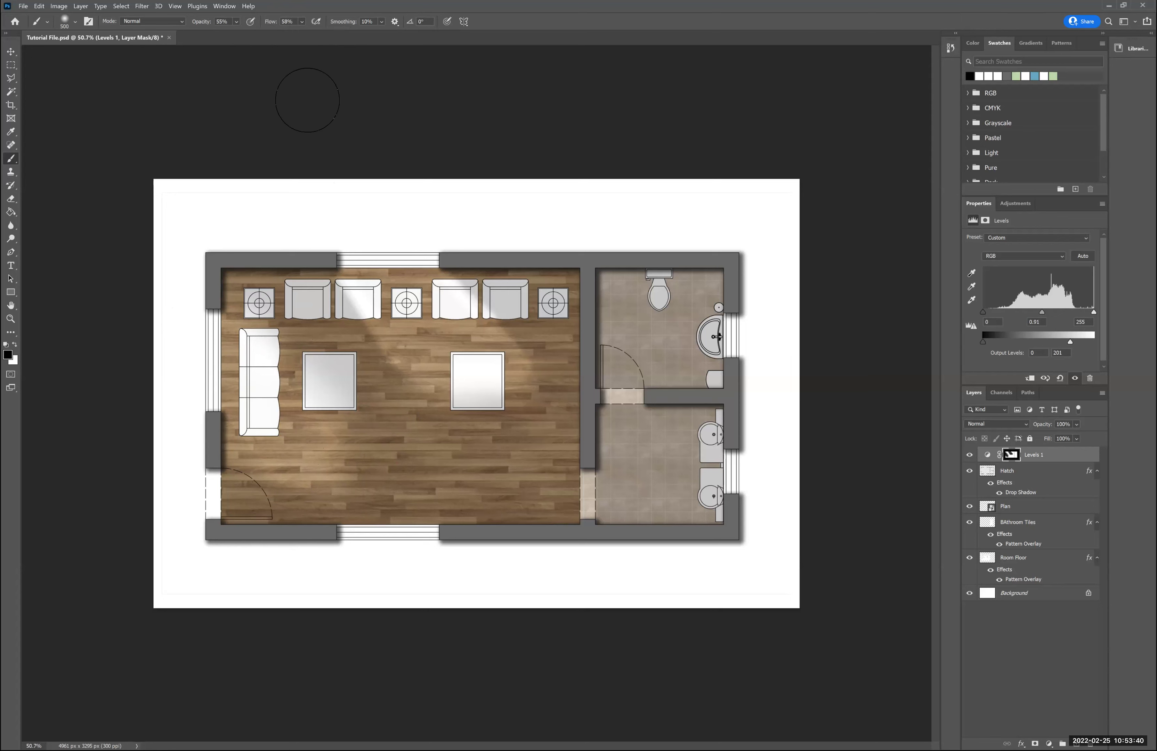
left_click_drag(302, 22, 301, 33)
left_click(307, 472)
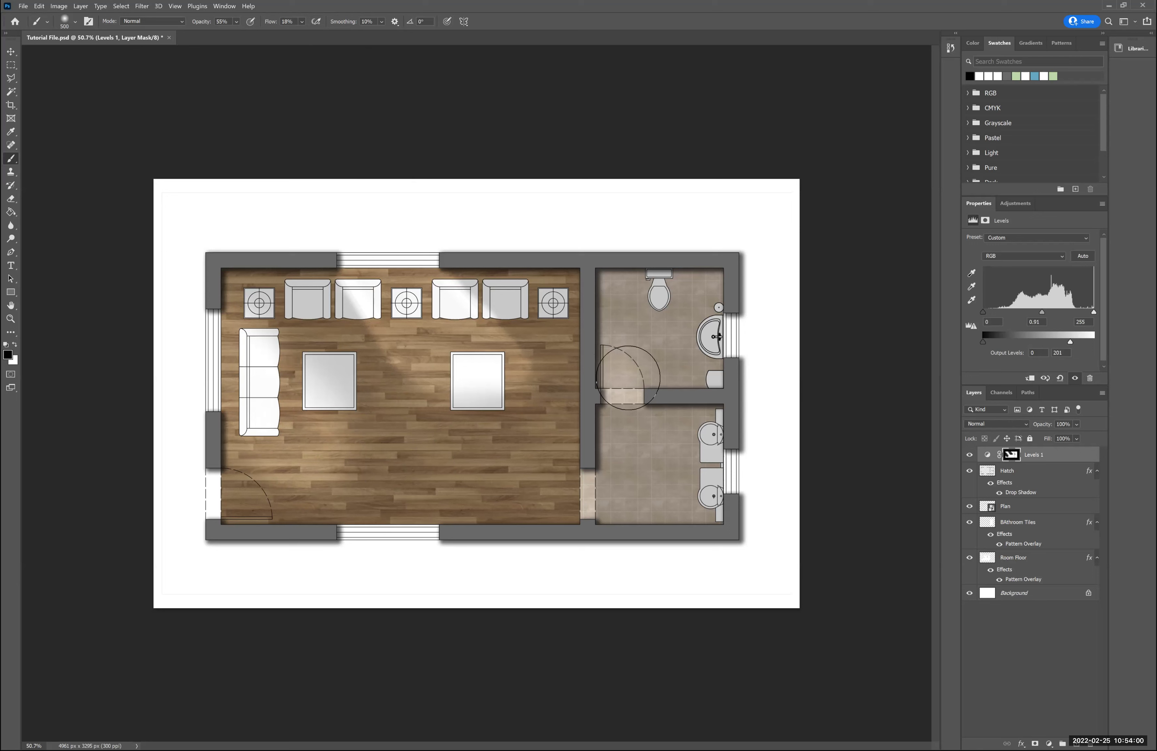
At 28% flow and 79% opacity, brighten the tiles beside the lower bathroom doorway.
left_click(301, 21)
left_click_drag(308, 33, 314, 32)
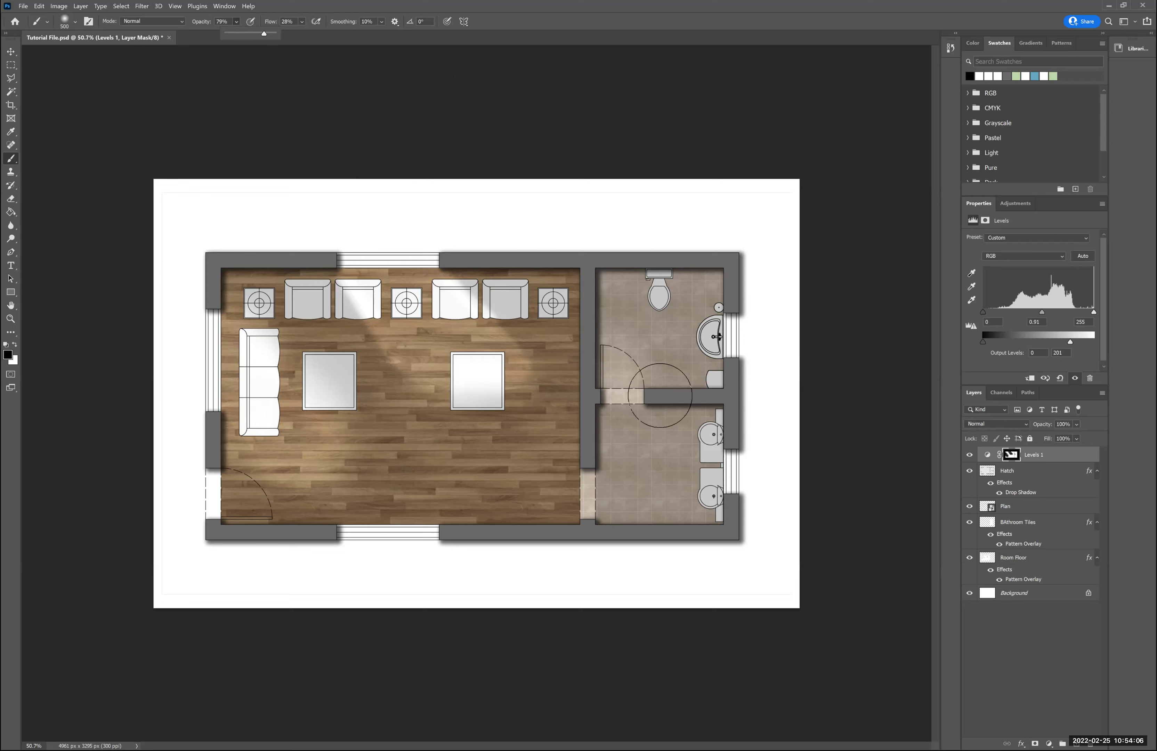
left_click(627, 377)
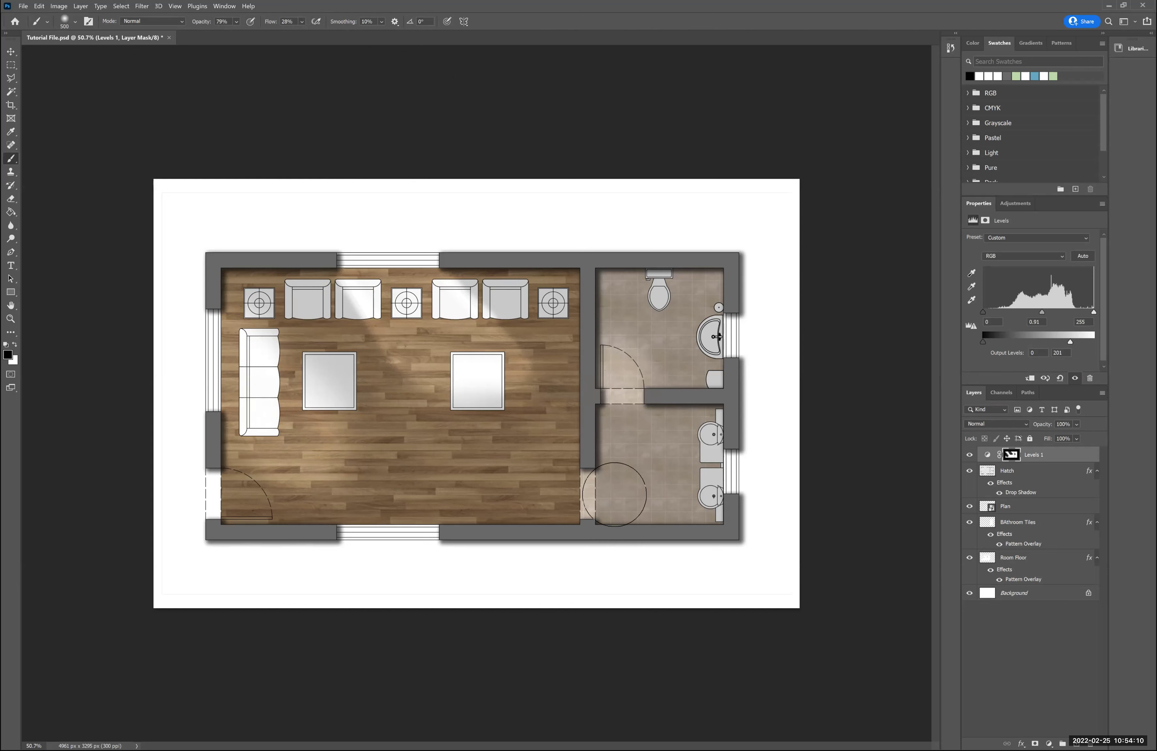
left_click(605, 495)
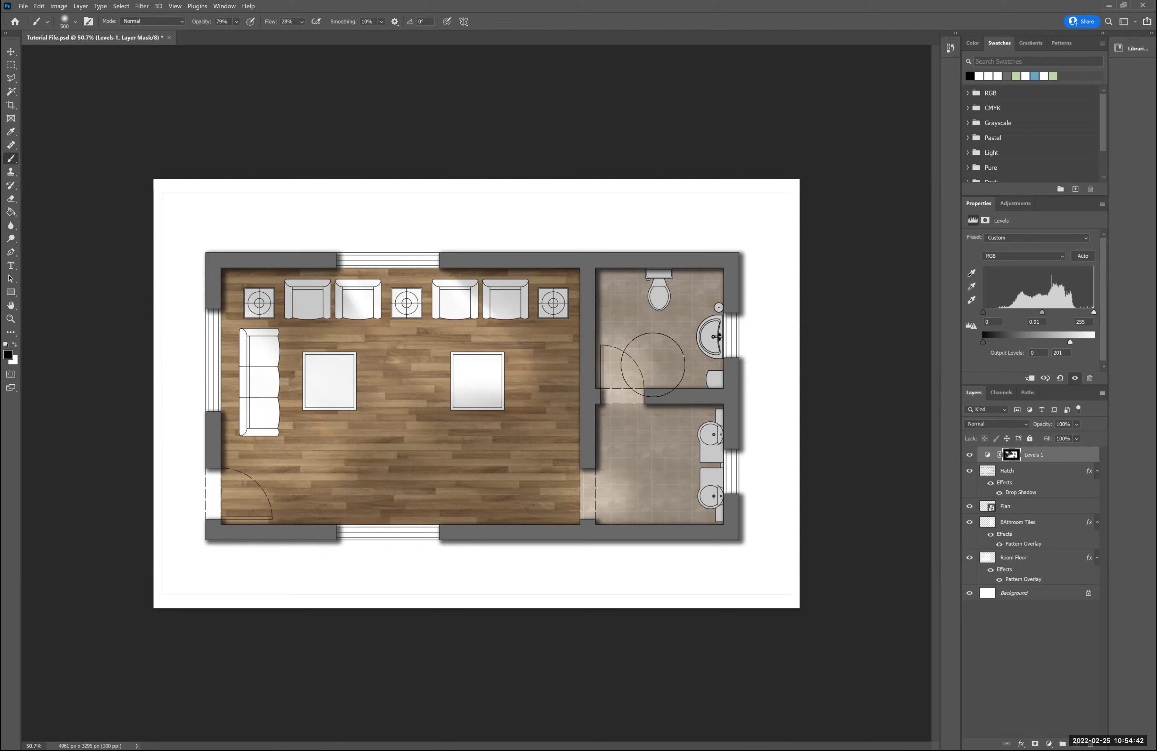
Draw a Polygonal Lasso beam from the bathroom's right window across the sink, then return to the Brush.
left_click(9, 78)
right_click(8, 82)
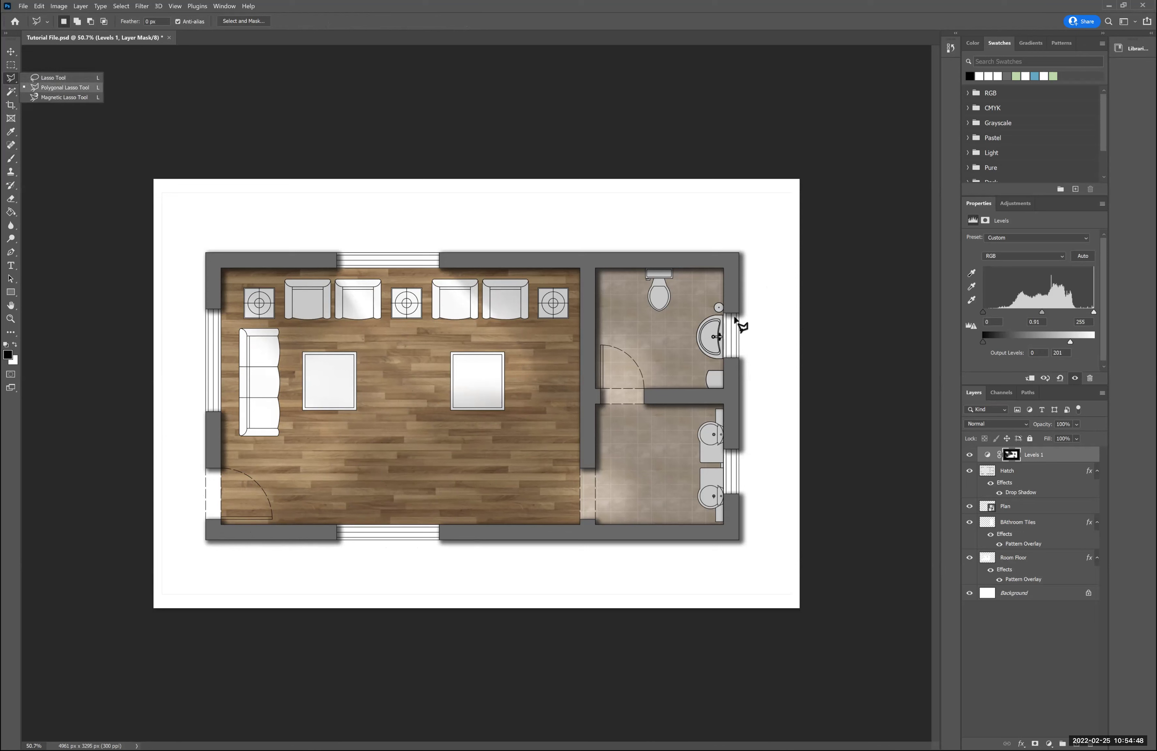
left_click(53, 85)
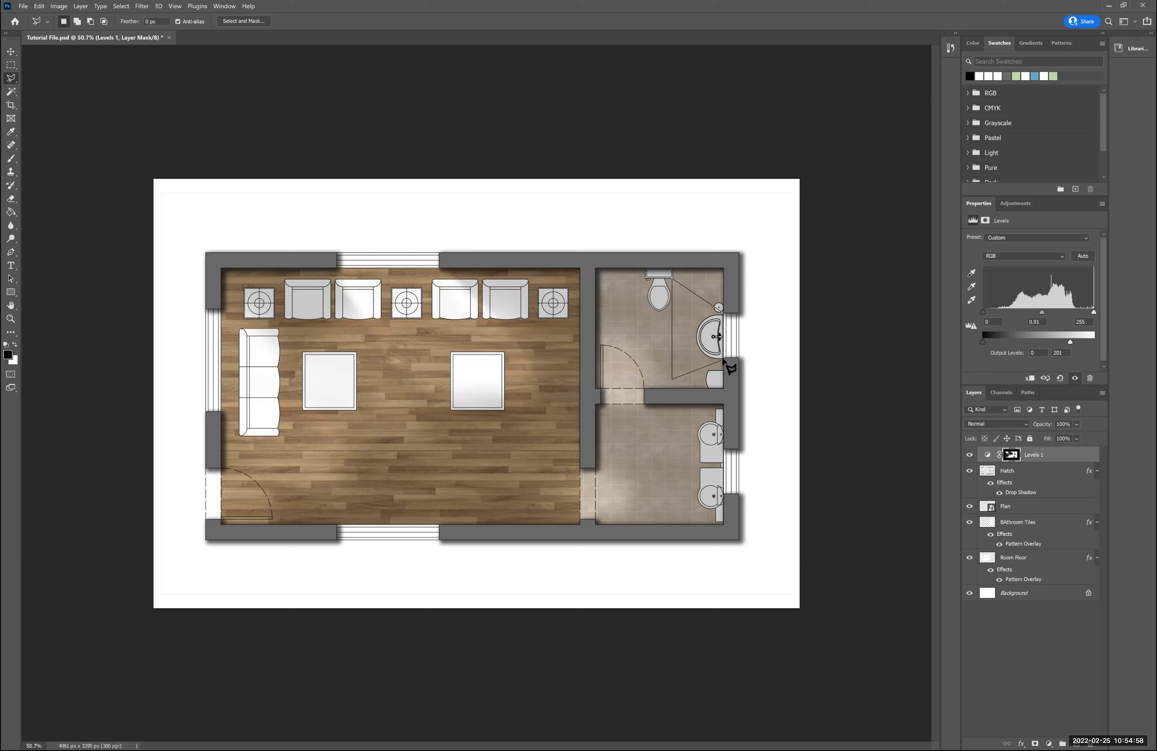
key("b")
left_click(235, 22)
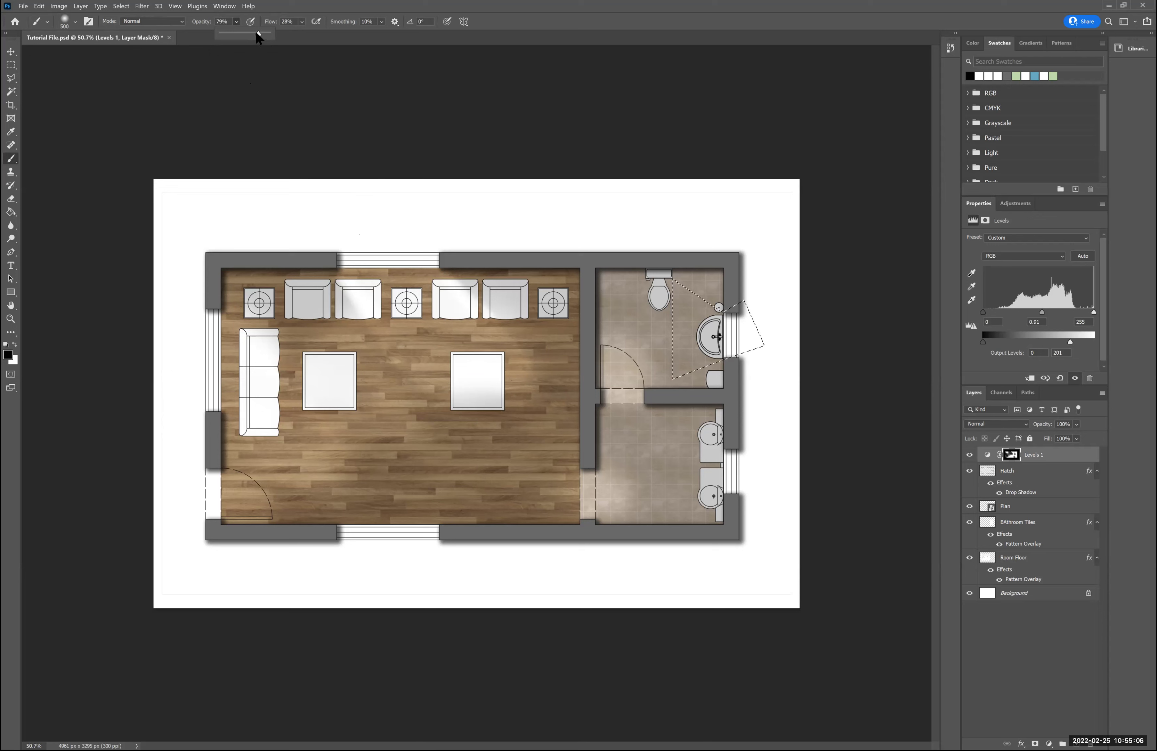
Paint the sink beam at 17% flow, deselect, and faintly lighten around the toilet.
left_click(302, 21)
left_click_drag(311, 34, 306, 34)
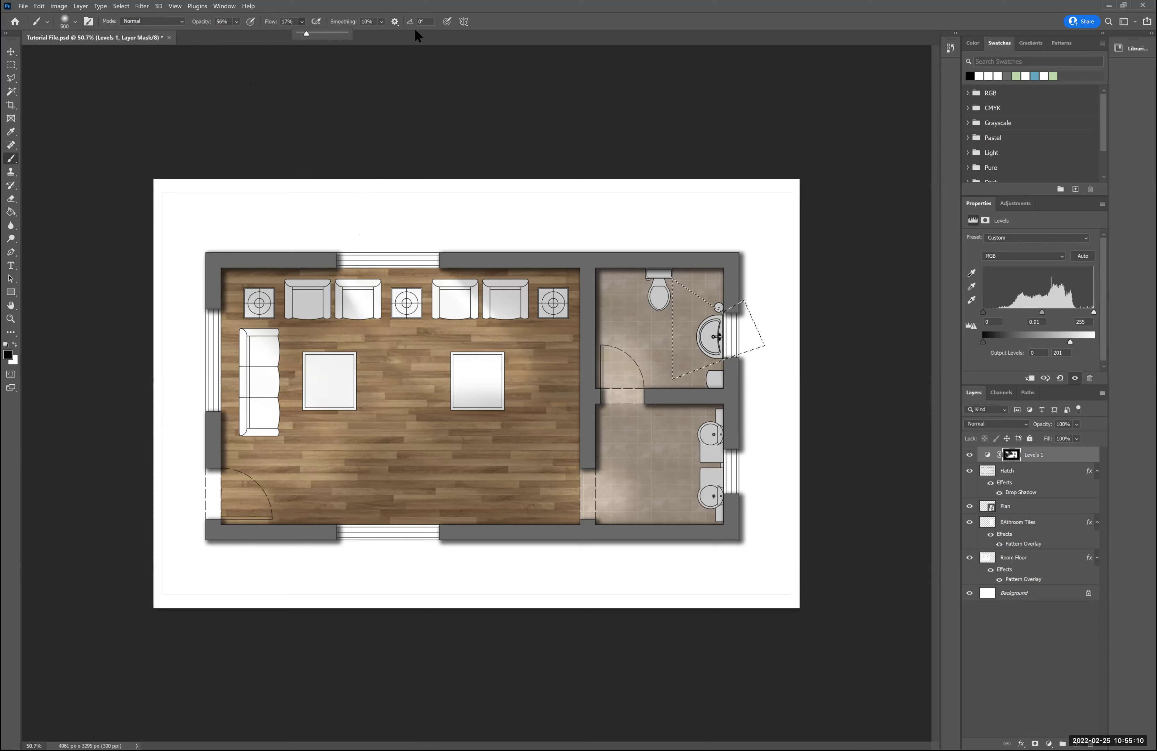
left_click(700, 323)
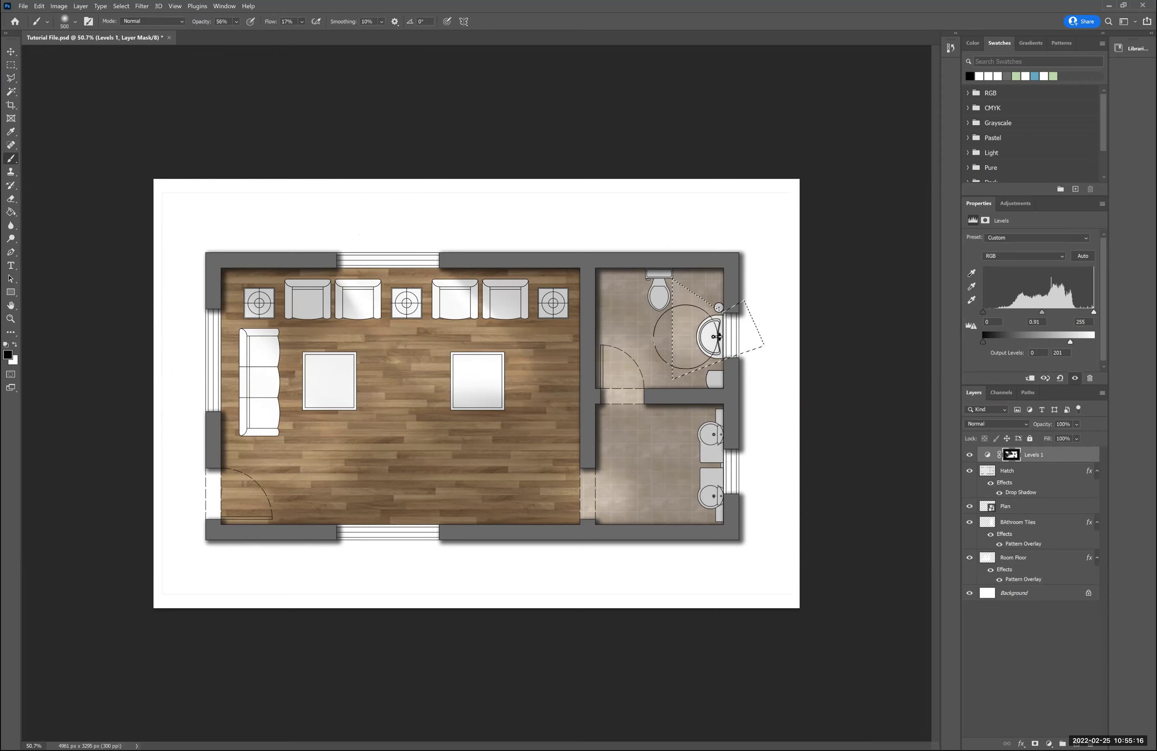
key("ctrl+d")
key("ctrl+z")
key("ctrl+d")
mouse_move(661, 287)
left_mouse_down()
mouse_move(667, 323)
mouse_move(666, 313)
left_mouse_up()
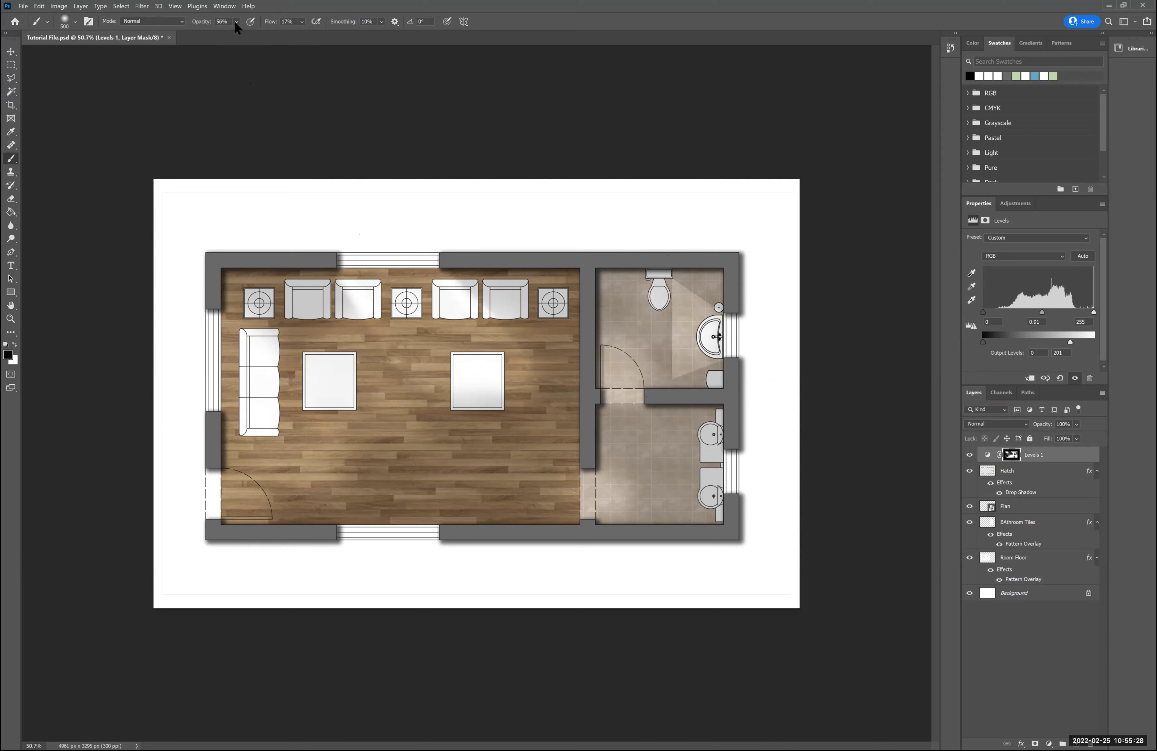
Readjust the brush to 74% opacity and 14% flow.
left_click(302, 21)
left_click_drag(302, 31, 248, 33)
left_click(236, 21)
left_click(679, 323)
left_click_drag(256, 33, 311, 33)
left_click(302, 22)
left_click(682, 336)
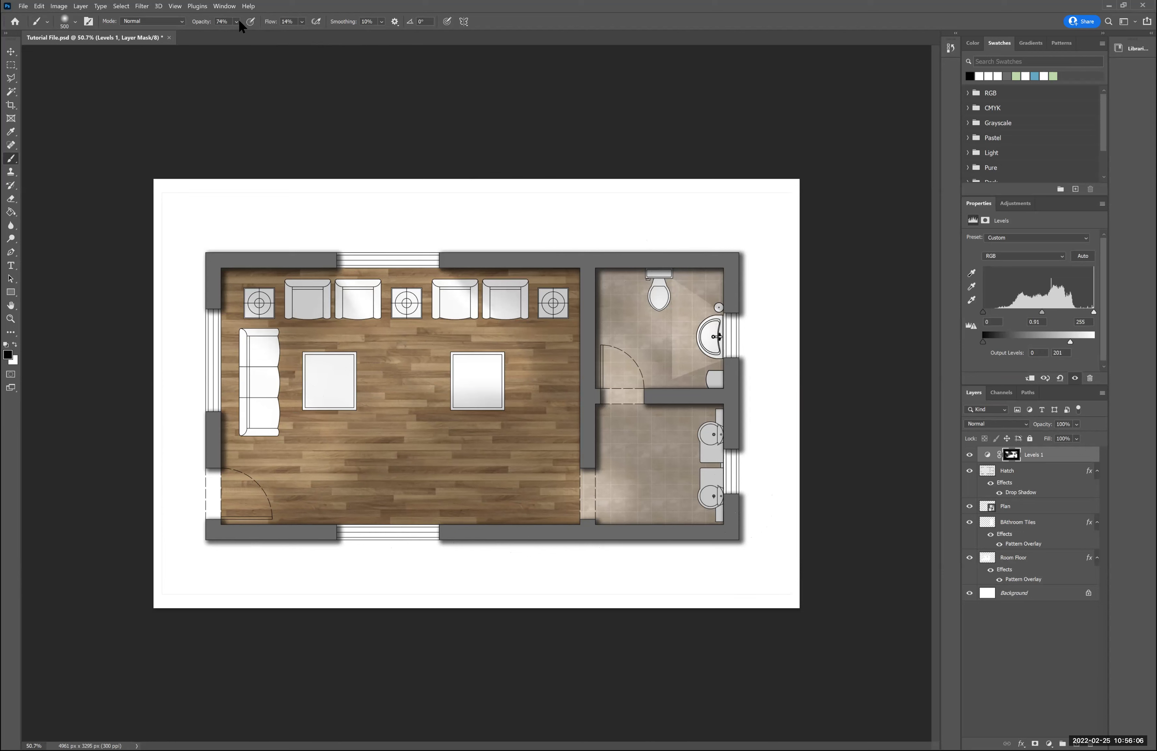
Drag the options-bar brush Opacity up to 90%, leaving flow at 14%.
left_click_drag(236, 21, 265, 33)
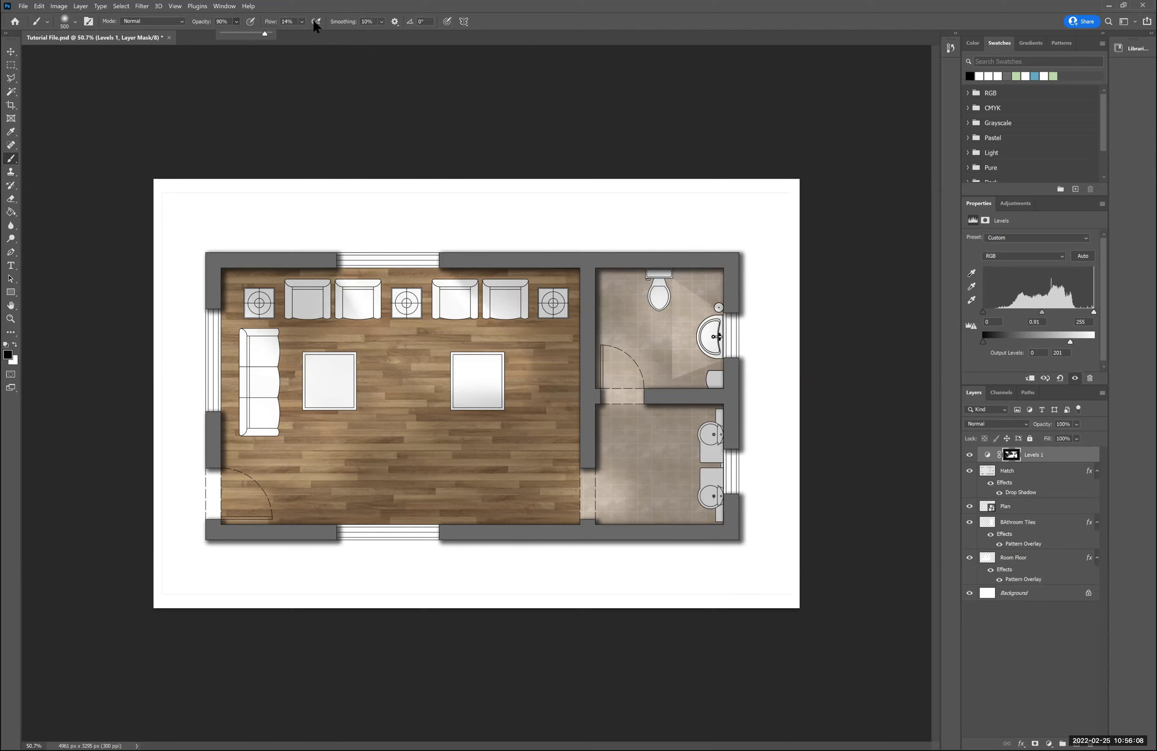